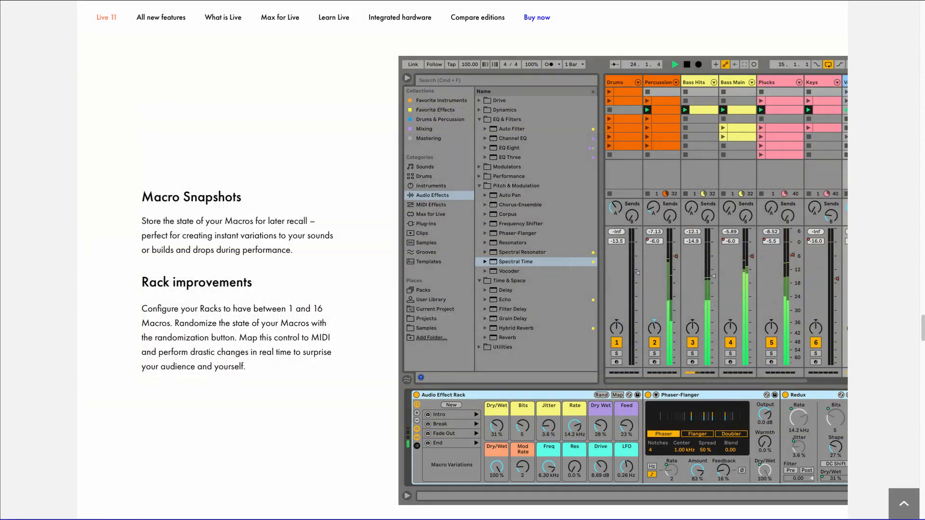
pyautogui.scroll(-5, 462, 260)
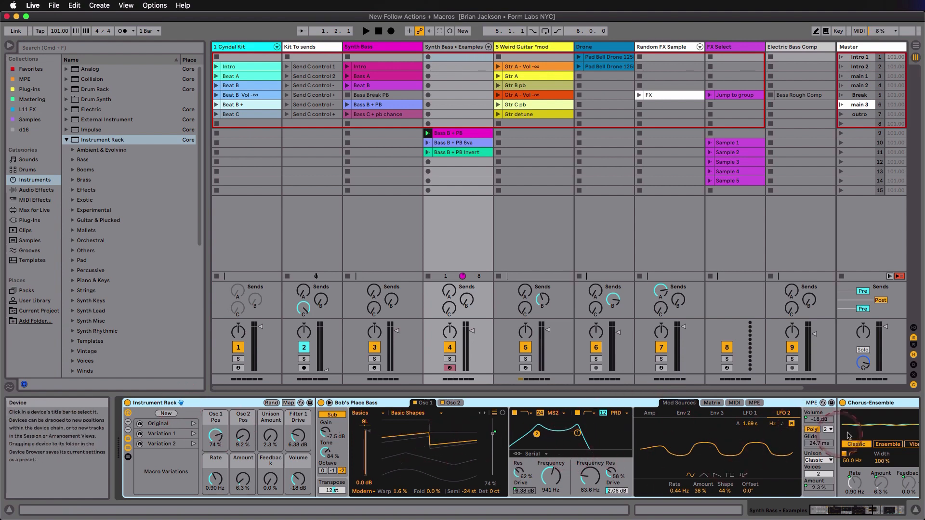
pyautogui.moveTo(855, 514); pyautogui.dragTo(883, 514)
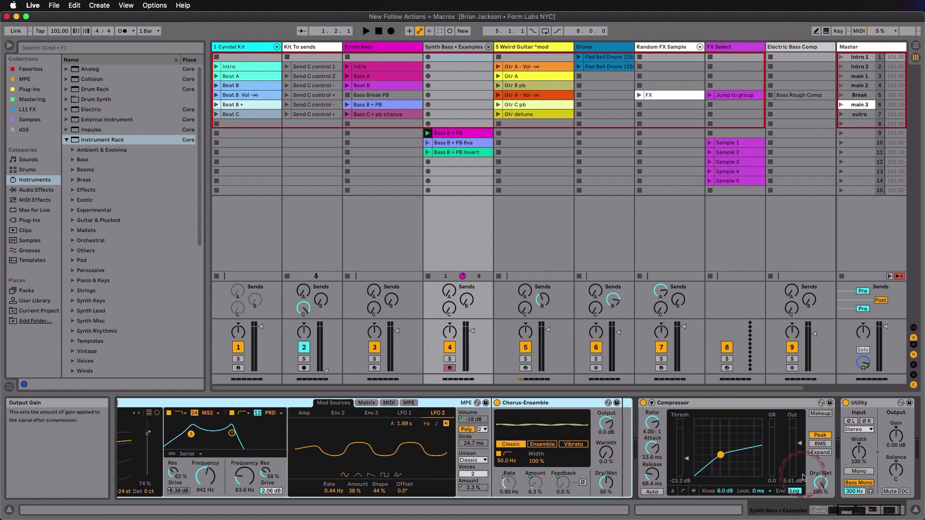
pyautogui.click(807, 514)
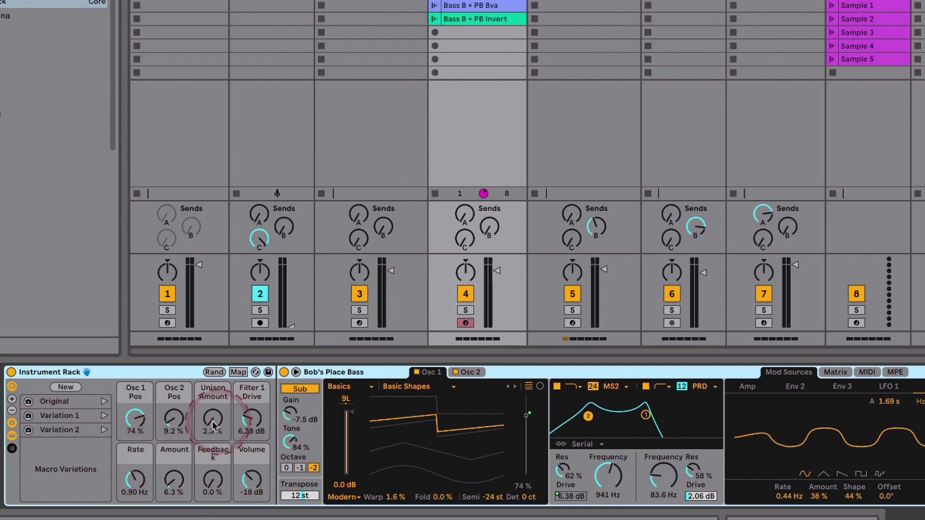
# Increase the number of visible macro controls in the Instrument Rack to 16.
pyautogui.click(13, 400)
pyautogui.click(12, 400)
pyautogui.click(12, 400)
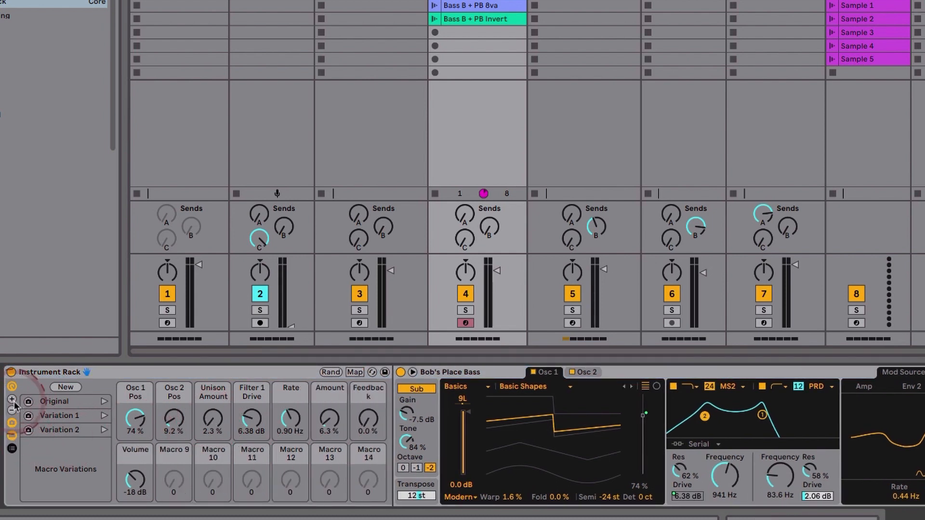
pyautogui.click(12, 399)
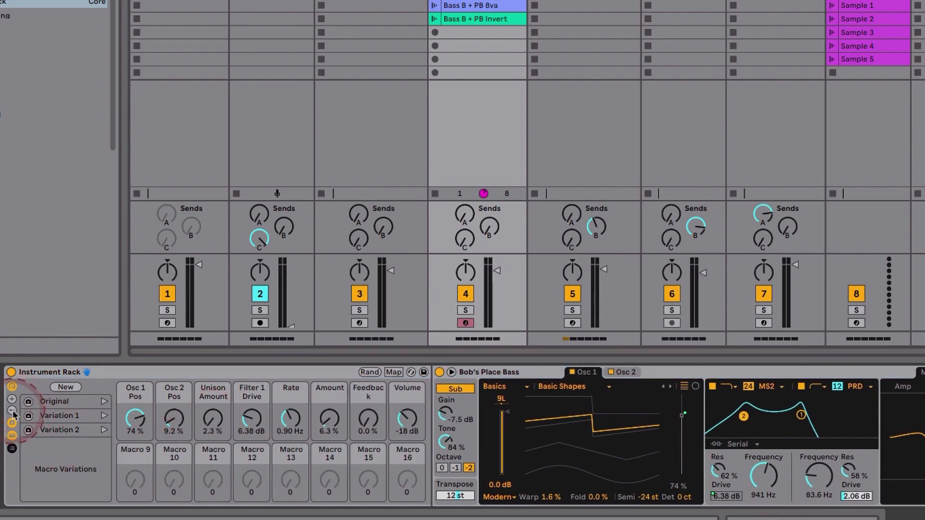
# Reduce the Instrument Rack's visible macro controls to only one, Osc 1 Pos.
pyautogui.click(12, 410)
pyautogui.click(12, 410)
pyautogui.click(12, 410)
pyautogui.click(12, 410)
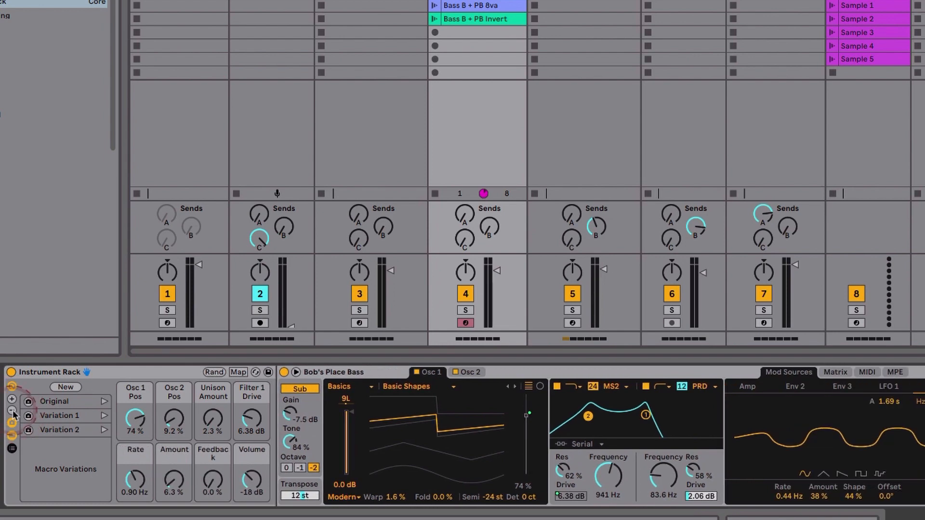
pyautogui.click(13, 410)
pyautogui.click(13, 410)
pyautogui.click(12, 410)
pyautogui.click(12, 409)
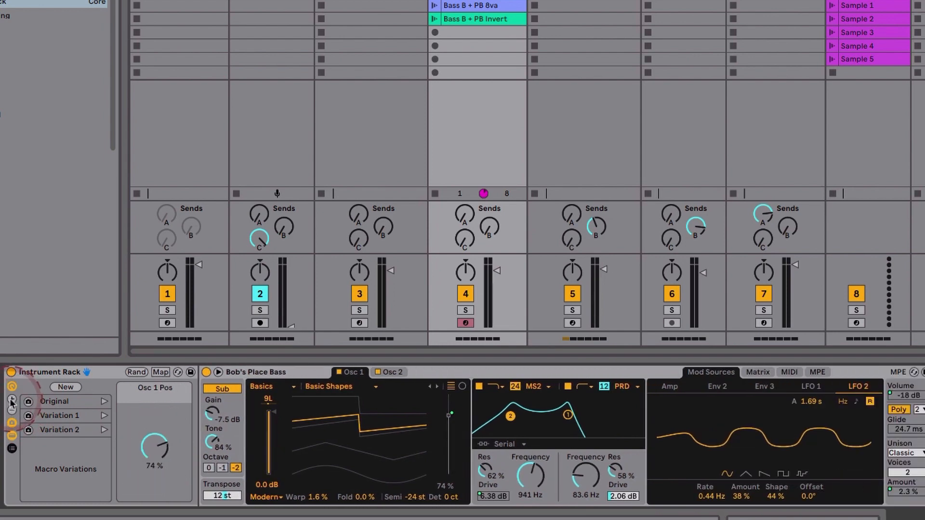
# Add macro controls to the Instrument Rack until ten are shown, ending with Macro 10.
pyautogui.click(12, 400)
pyautogui.click(12, 400)
pyautogui.click(12, 400)
pyautogui.click(13, 399)
pyautogui.click(12, 400)
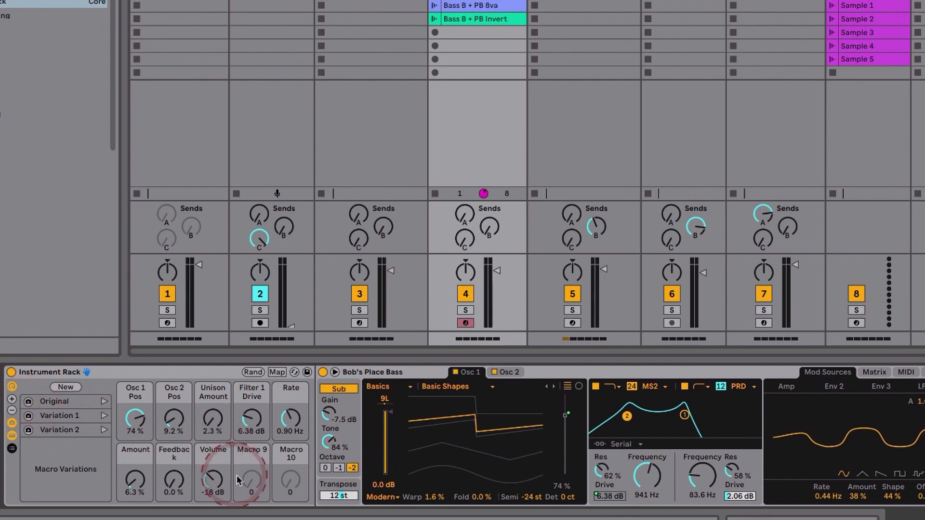
# Check the macro mapping options of the Sub switch in Bob's Place Bass and turn Sub off.
pyautogui.rightClick(340, 391)
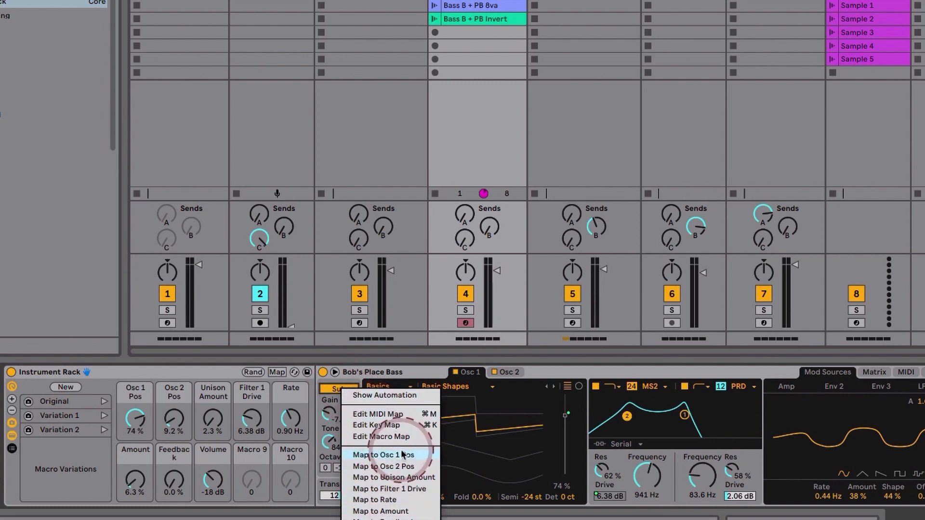
pyautogui.click(339, 372)
pyautogui.click(338, 387)
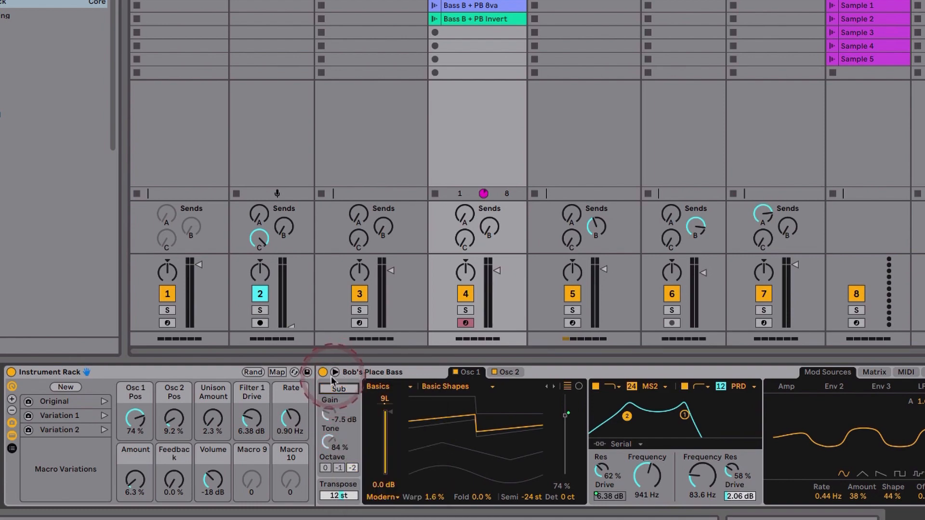
# Examine the rack's macro mappings with their minimum and maximum ranges, including the Invert Range option for Feedback, and leave macro mapping.
pyautogui.click(277, 372)
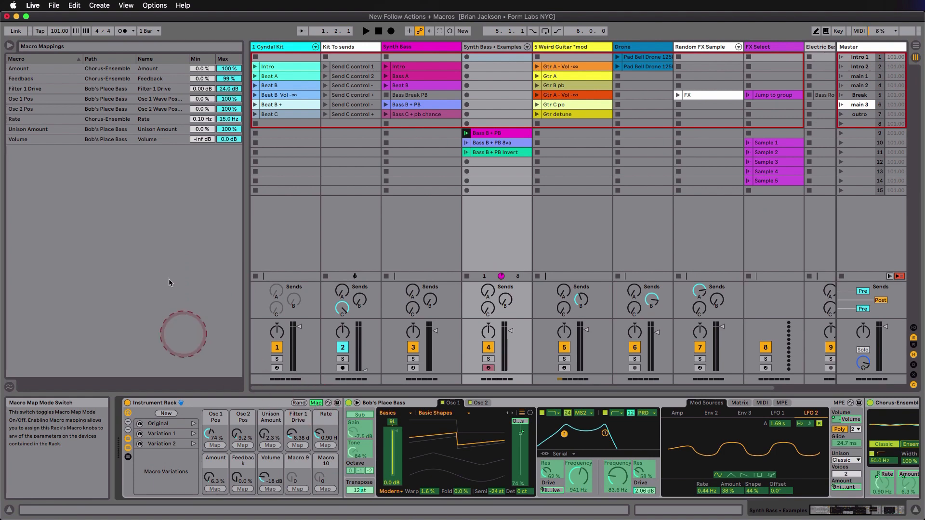
pyautogui.click(217, 141)
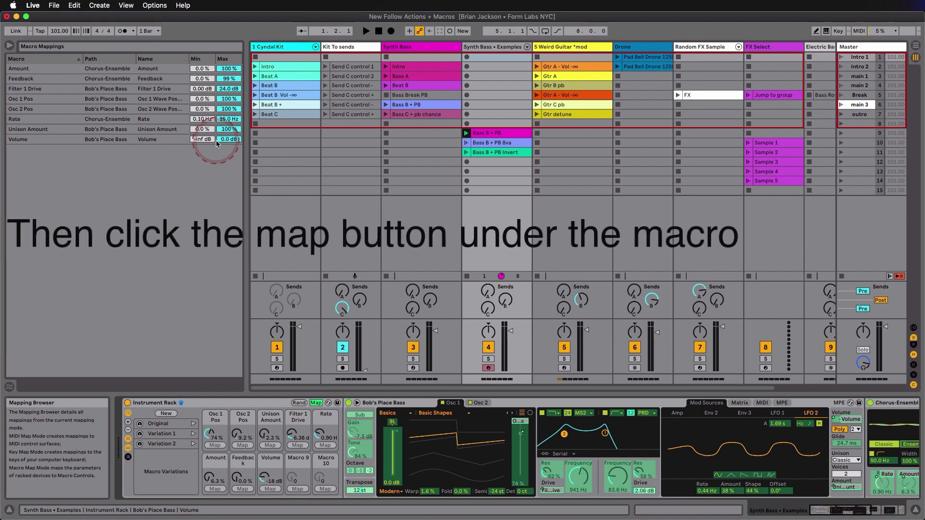
pyautogui.click(172, 79)
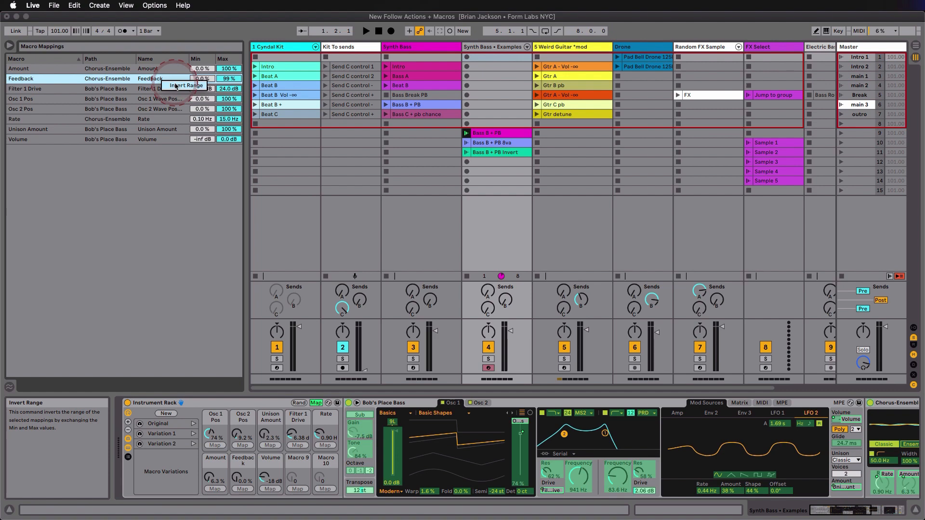
pyautogui.click(179, 194)
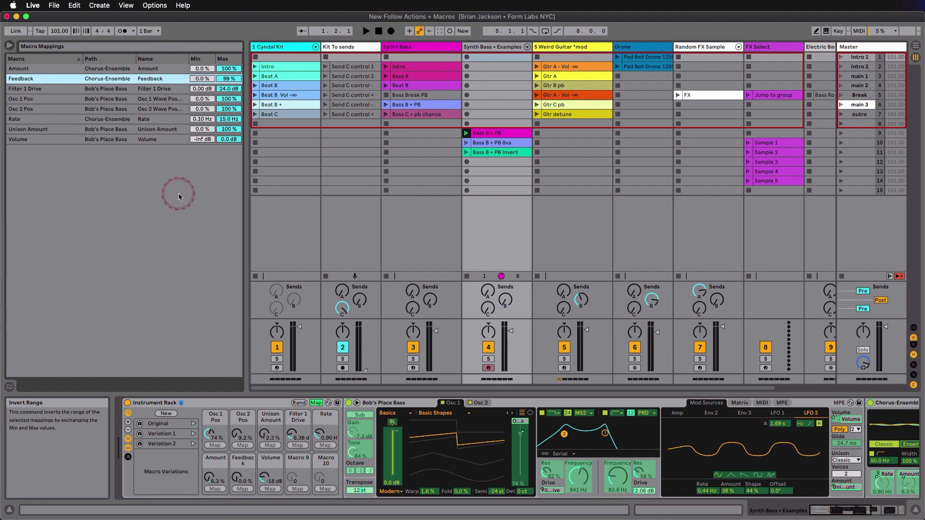
pyautogui.click(316, 403)
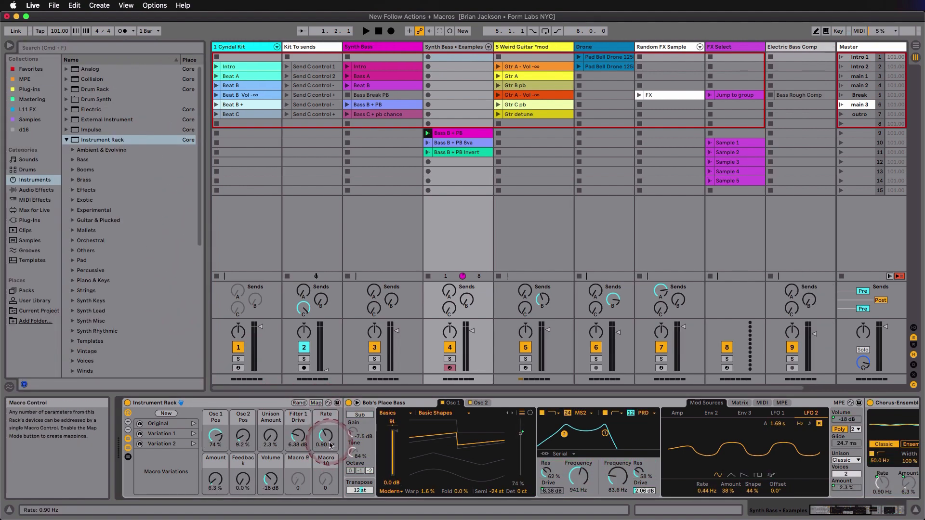
pyautogui.click(260, 441)
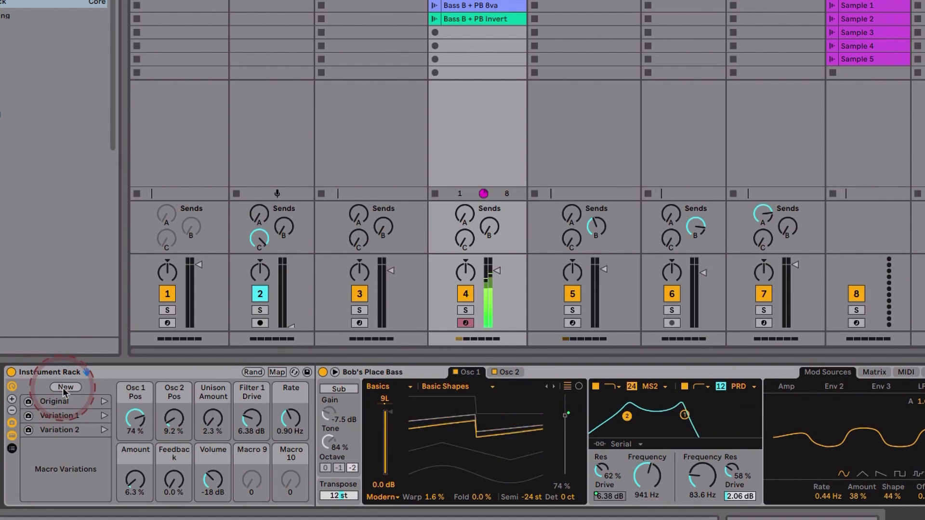
# Audition the rack's stored macro variations in turn: Original, Variation 1 and Variation 2.
pyautogui.click(104, 401)
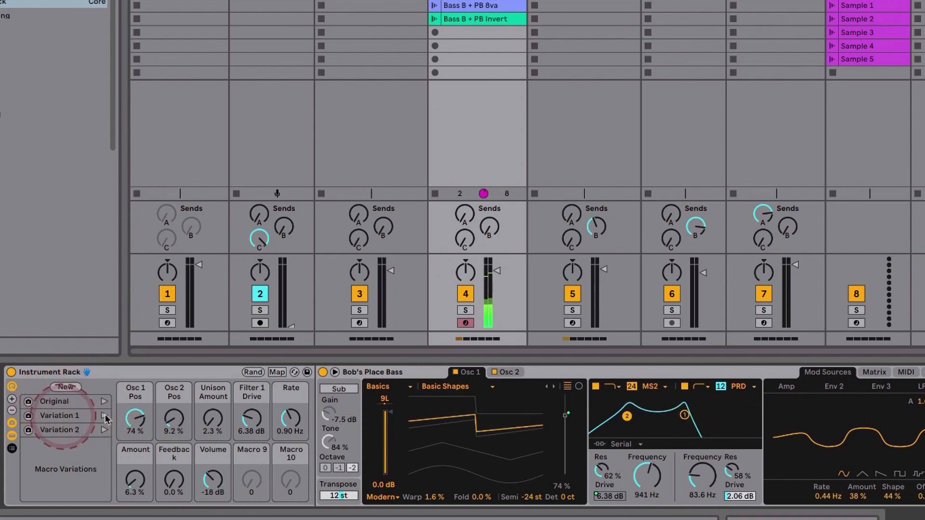
pyautogui.click(105, 415)
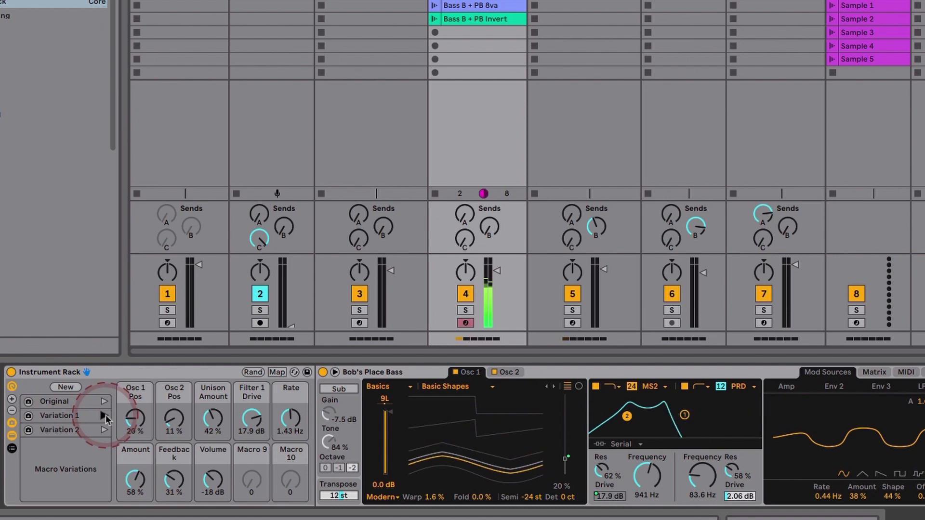
pyautogui.click(104, 429)
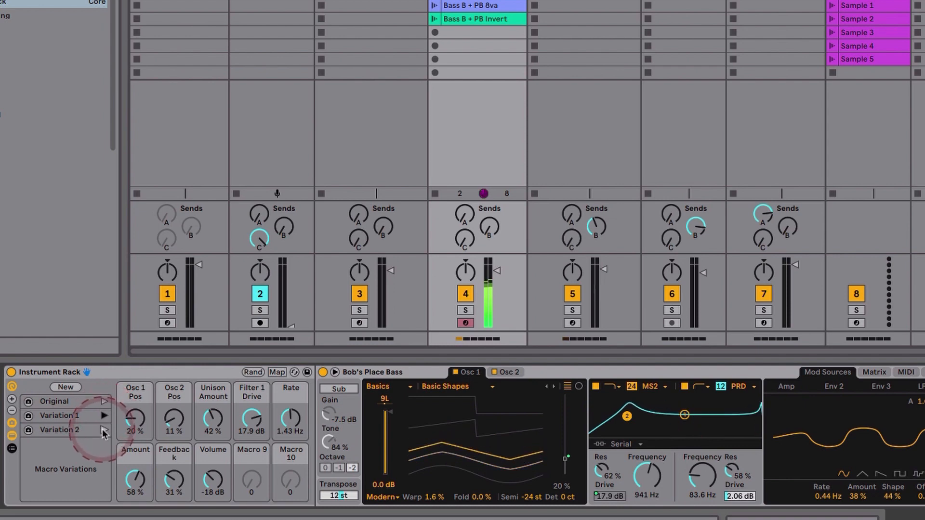
pyautogui.click(103, 430)
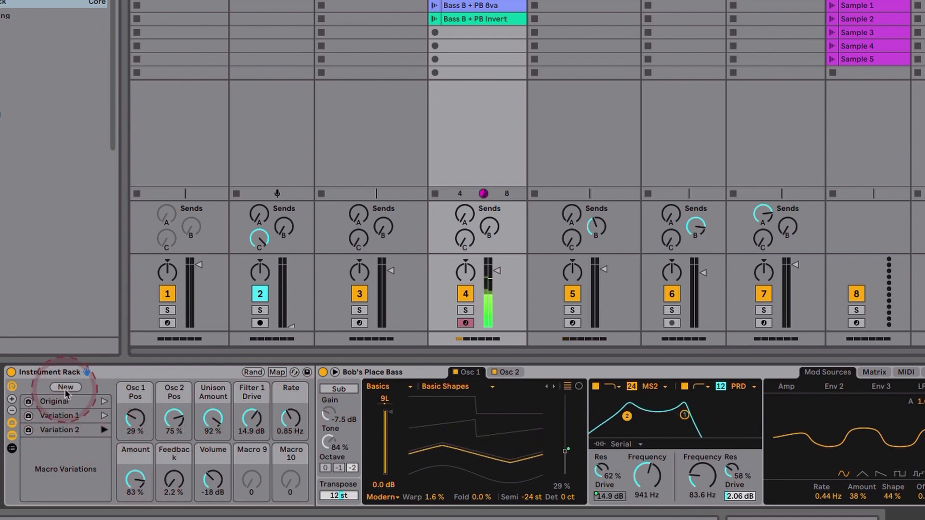
# Randomize the Instrument Rack's macros twice and store the resulting settings as a new macro variation.
pyautogui.click(254, 372)
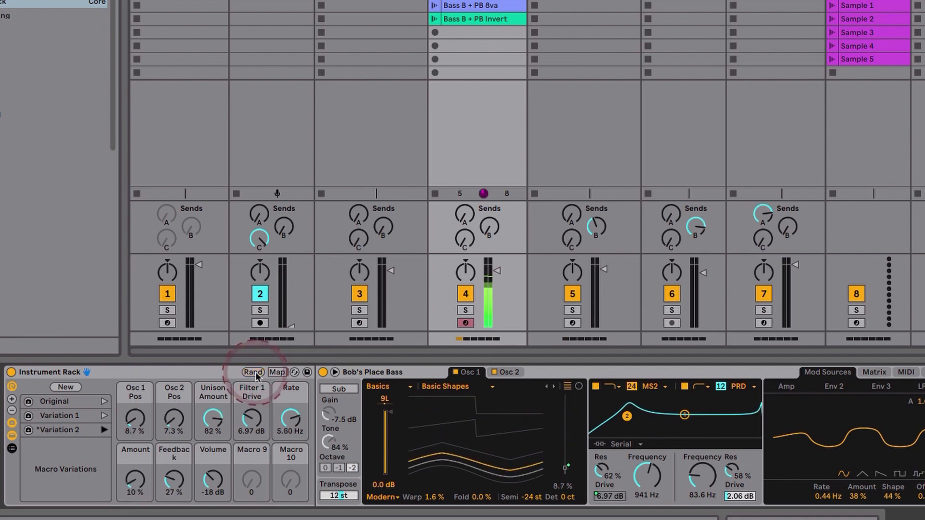
pyautogui.click(256, 372)
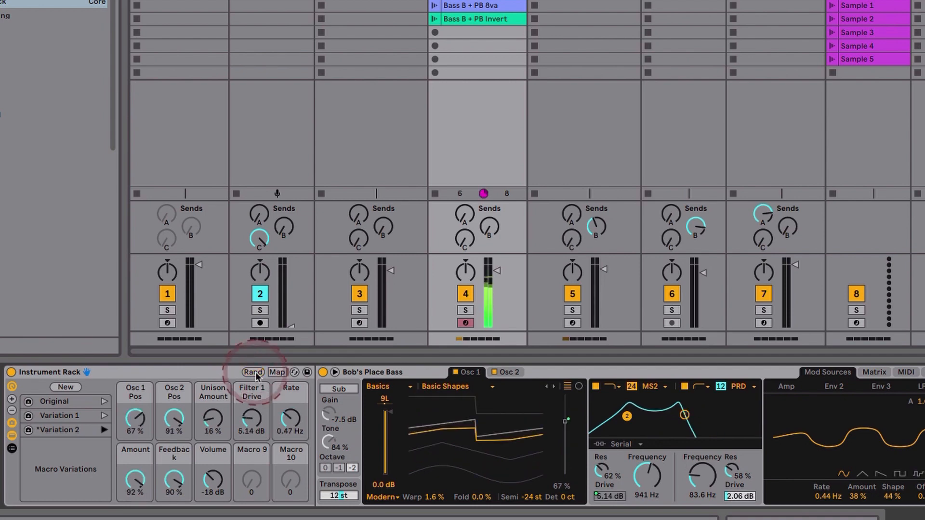
pyautogui.click(66, 388)
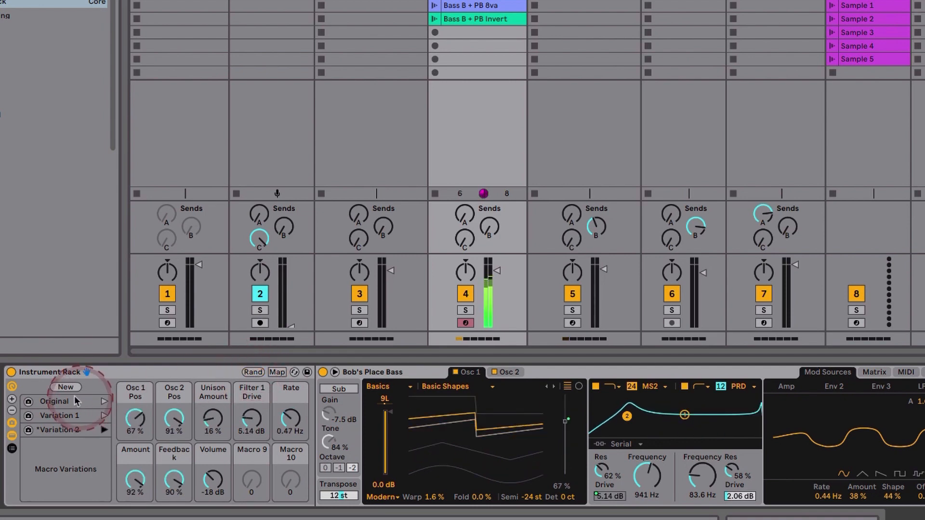
pyautogui.click(65, 387)
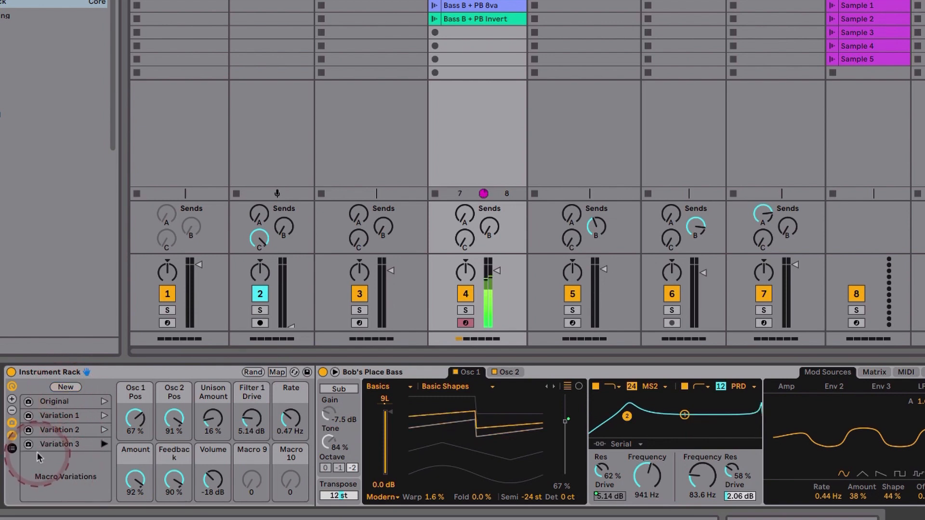
pyautogui.click(91, 445)
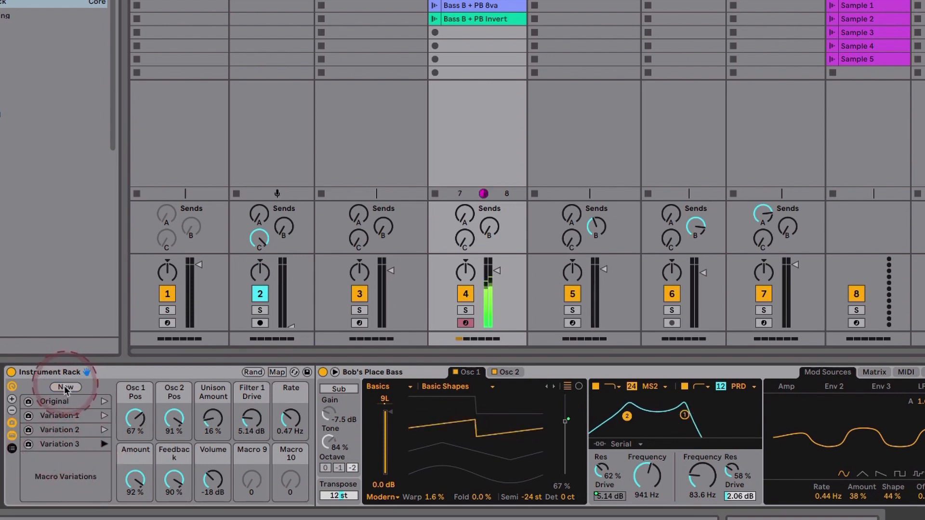
# Set the Osc 1 Pos macro to 57 % and recall Variation 3 to restore its stored settings.
pyautogui.moveTo(133, 415); pyautogui.dragTo(134, 420)
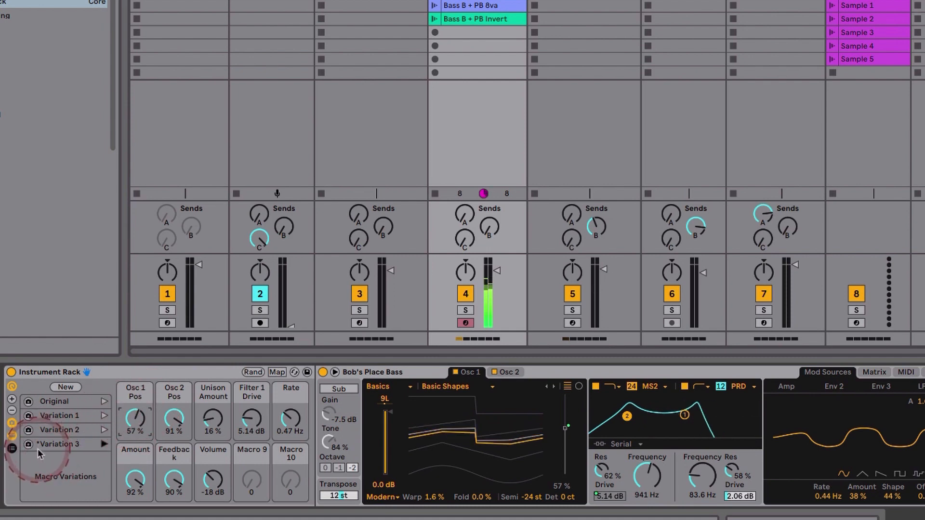
pyautogui.click(105, 444)
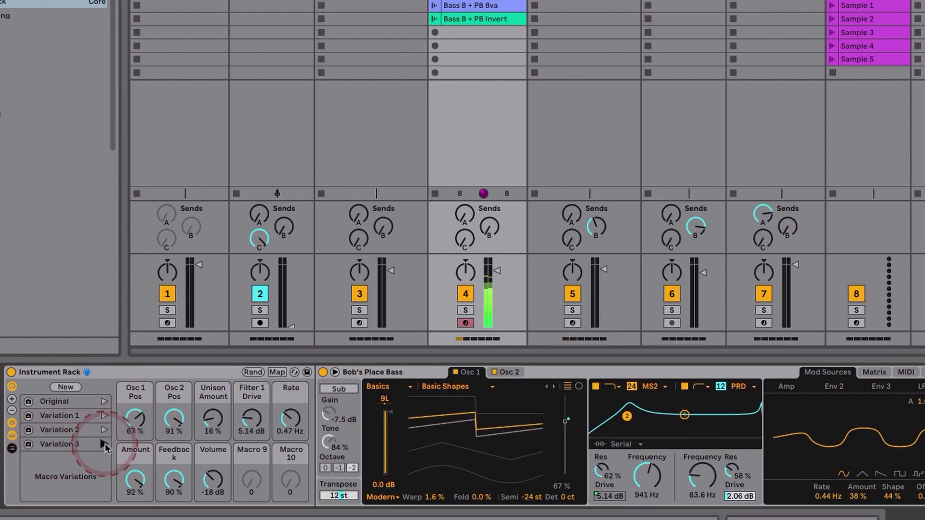
# Recall the Original macro variation and open the Unison Amount macro's options for exclusion from randomization and variations.
pyautogui.click(104, 401)
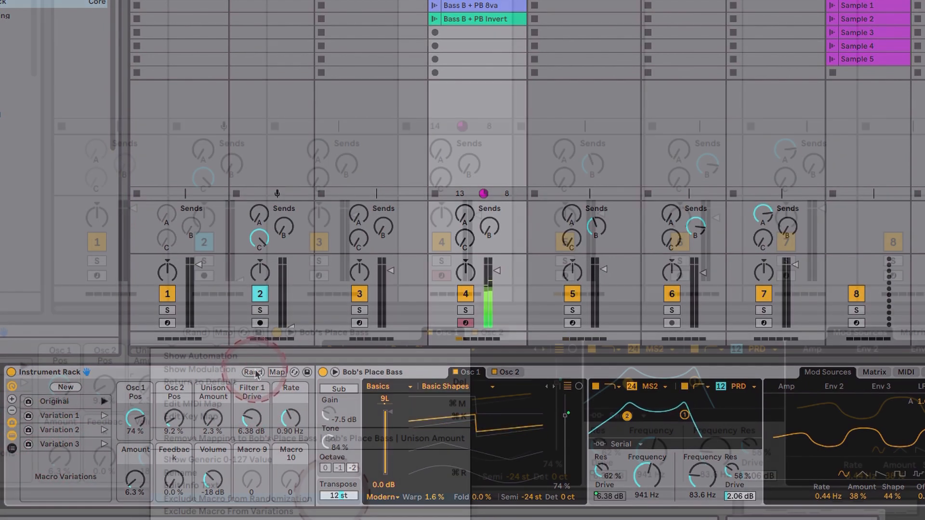
pyautogui.rightClick(214, 388)
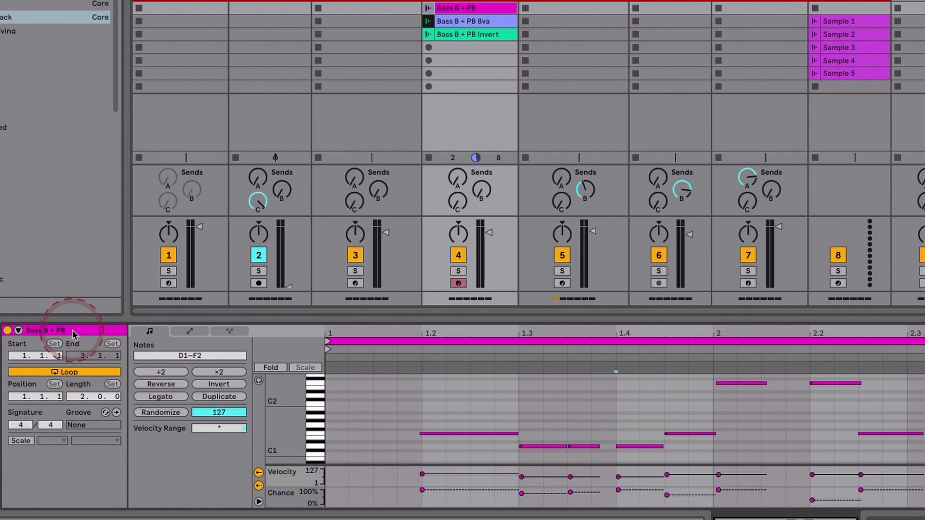
# Look through the note expression and envelope settings of the Bass B + PB clip, and return to its notes.
pyautogui.click(236, 357)
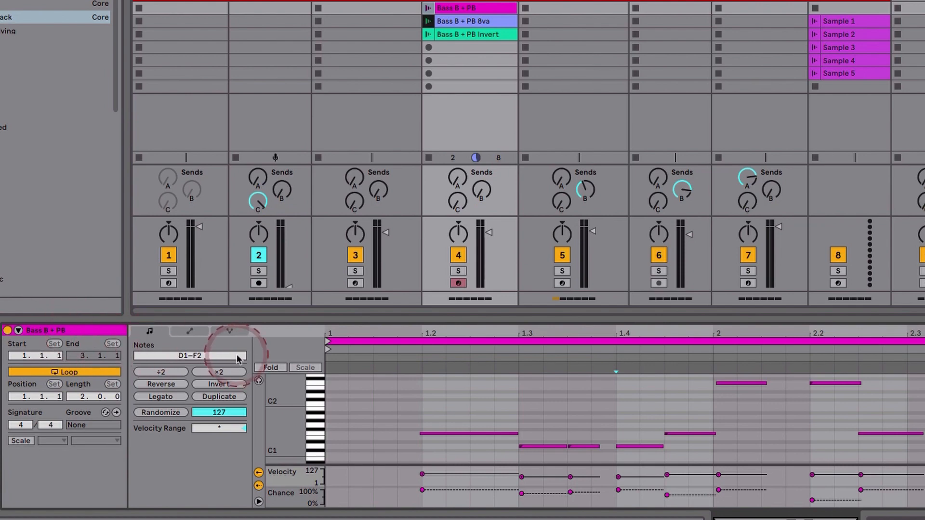
pyautogui.click(230, 331)
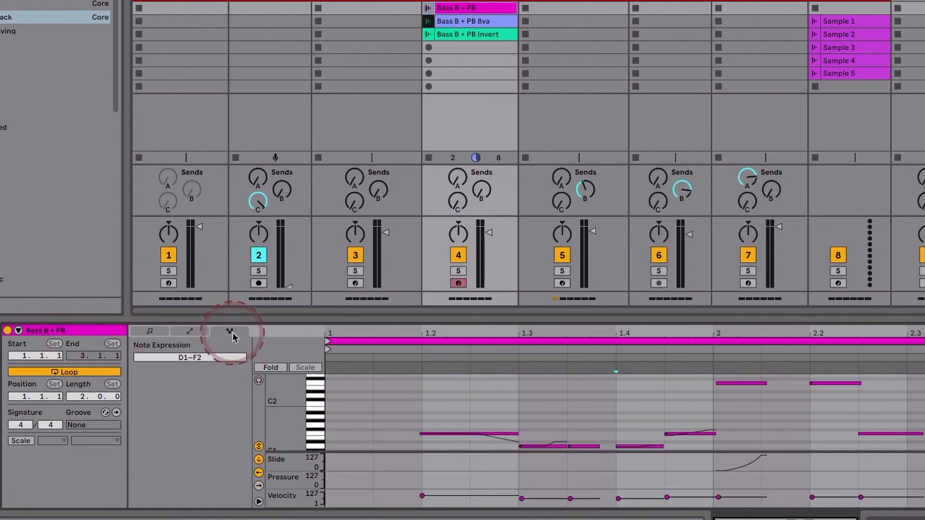
pyautogui.click(190, 331)
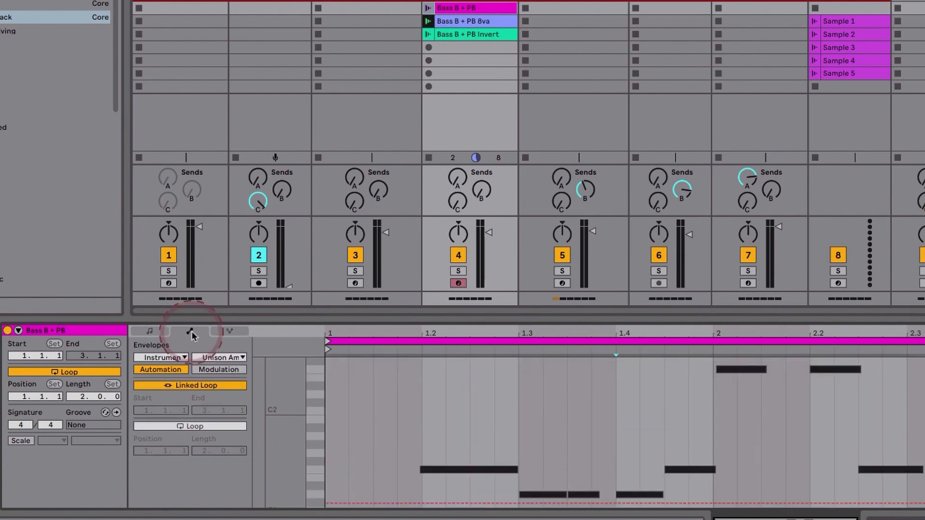
pyautogui.click(152, 332)
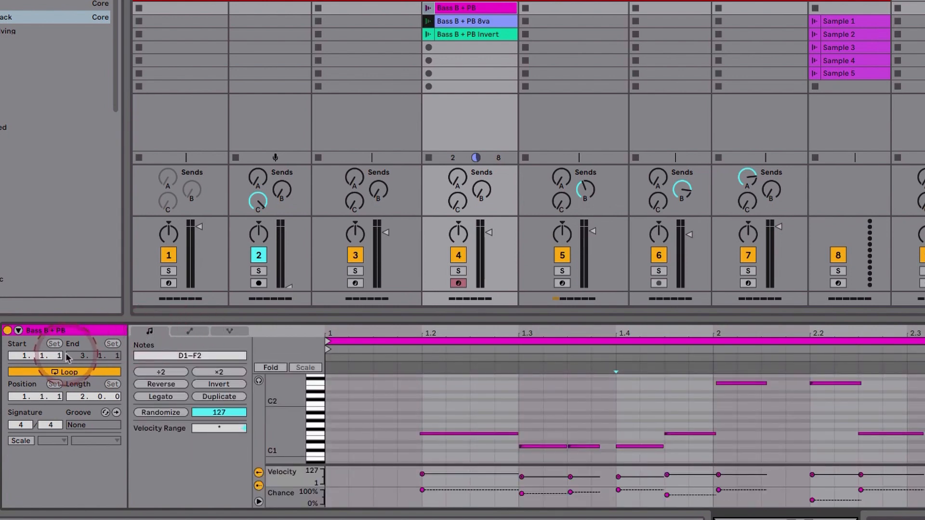
# Show the Follow Action and launch settings of the Bass B + PB clip and launch the Bass B + PB 8va clip.
pyautogui.click(19, 331)
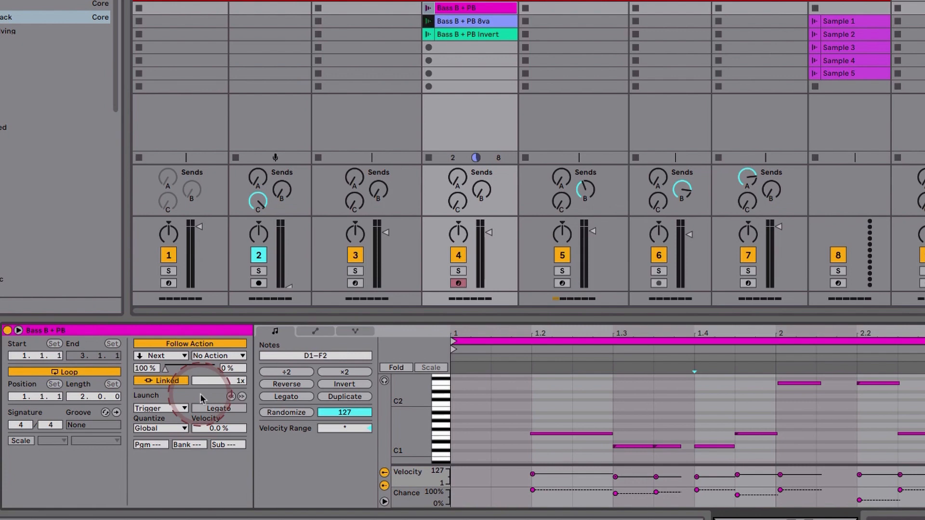
pyautogui.click(429, 22)
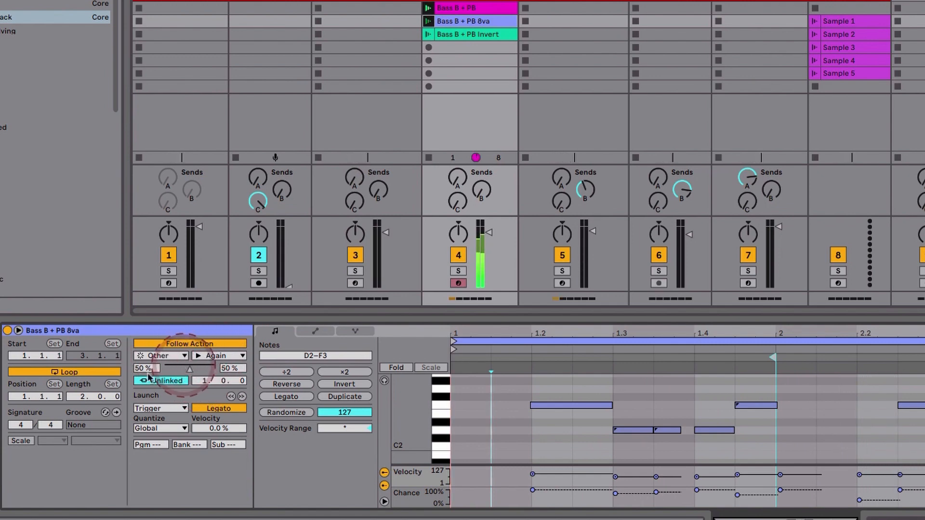
# Examine the Follow Action choices, chance percentages and linked or unlinked timing of the Bass B + PB 8va and Bass B + PB Invert clips.
pyautogui.click(233, 369)
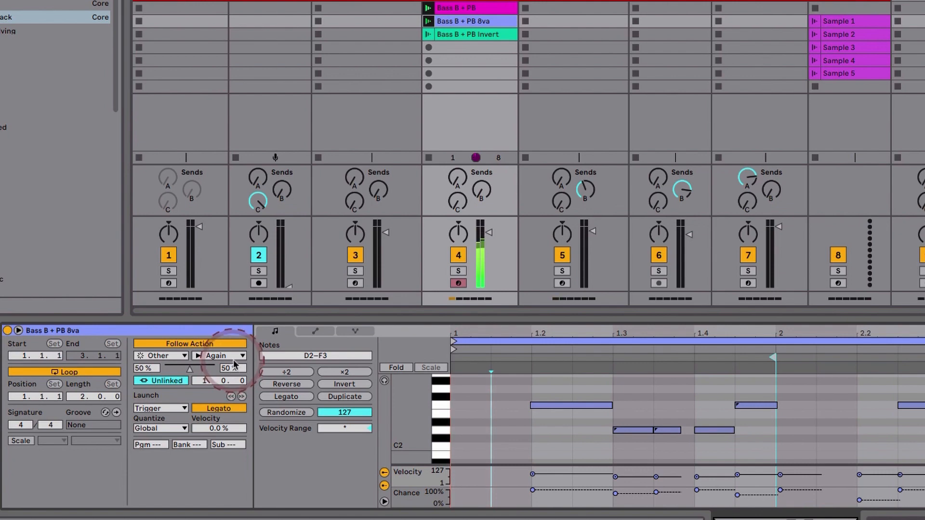
pyautogui.click(161, 355)
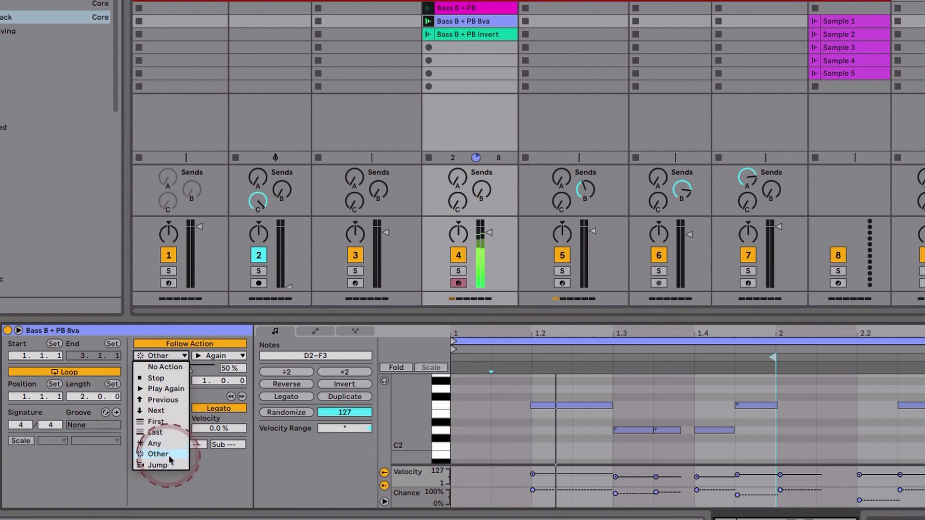
pyautogui.click(217, 358)
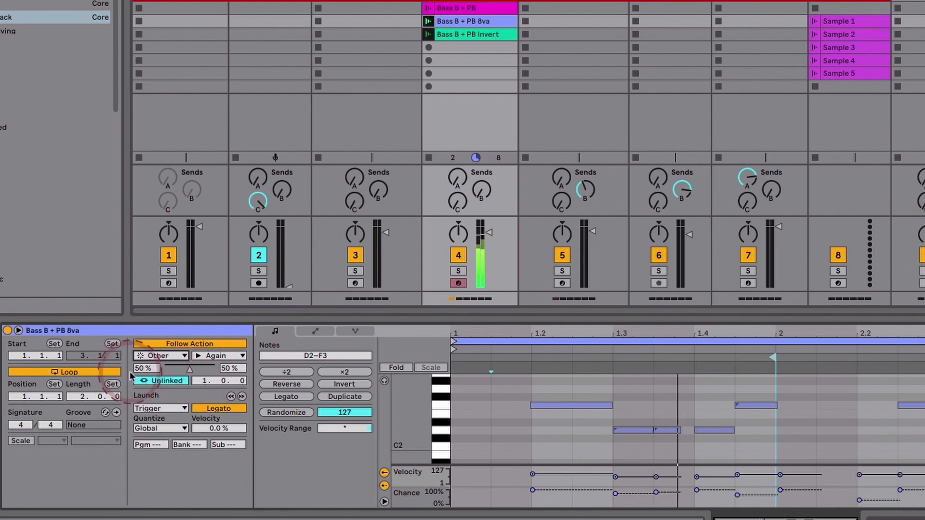
pyautogui.click(156, 369)
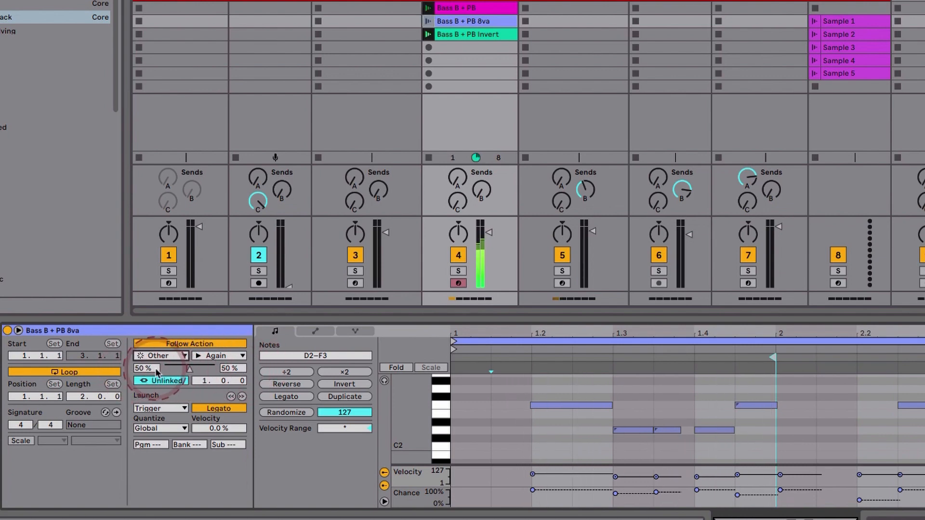
pyautogui.click(152, 380)
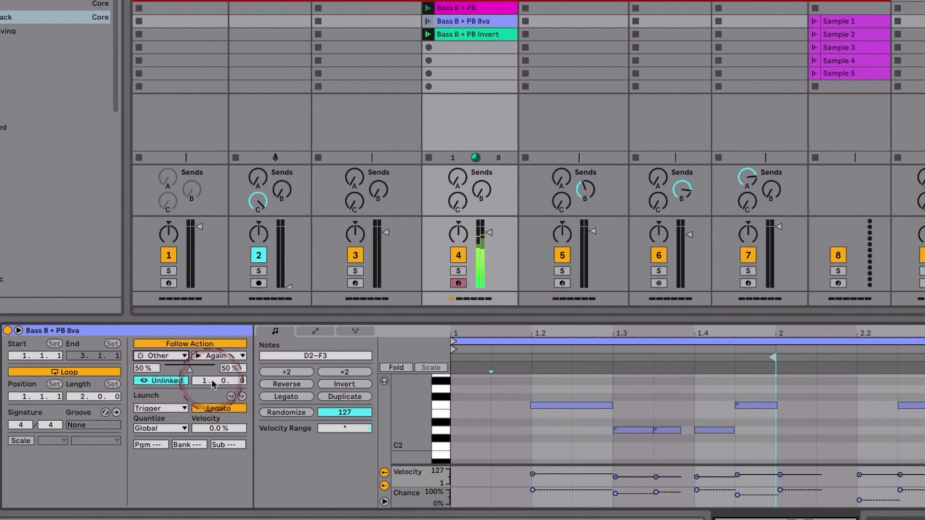
pyautogui.click(162, 382)
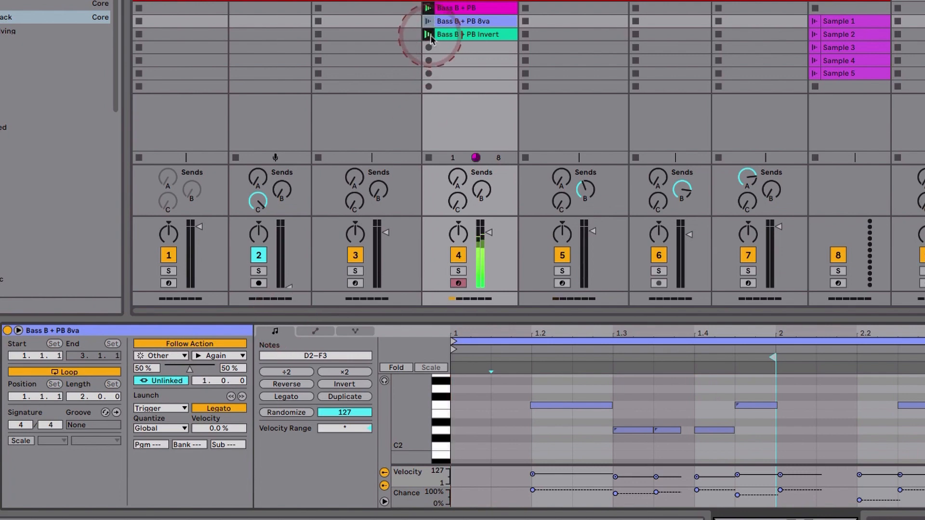
pyautogui.click(453, 35)
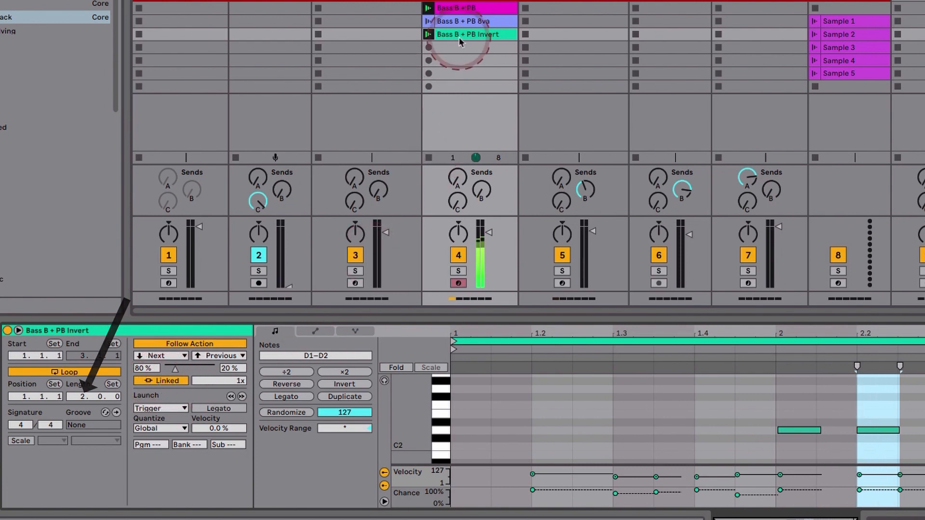
pyautogui.click(449, 22)
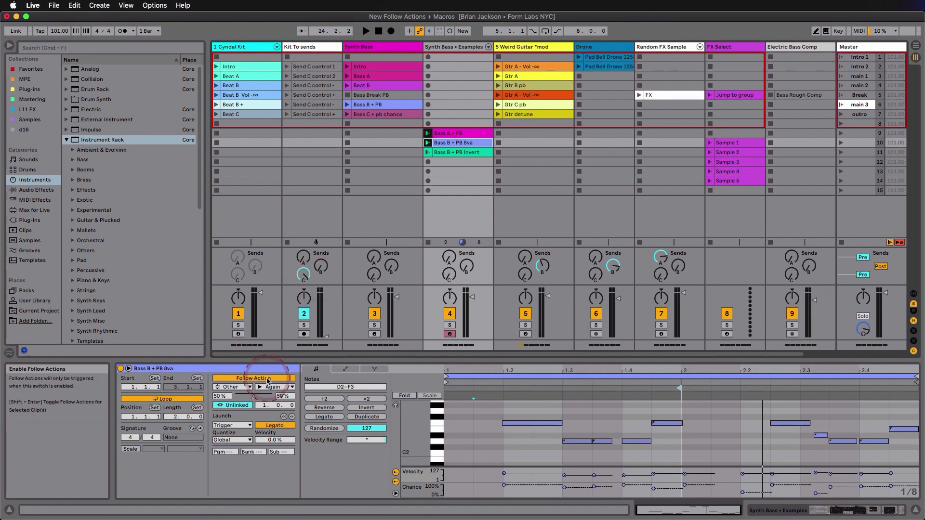
# Toggle Follow Action off and on for the Bass B + PB 8va clip, and likewise for all three Bass B clips selected together.
pyautogui.click(267, 379)
pyautogui.click(268, 379)
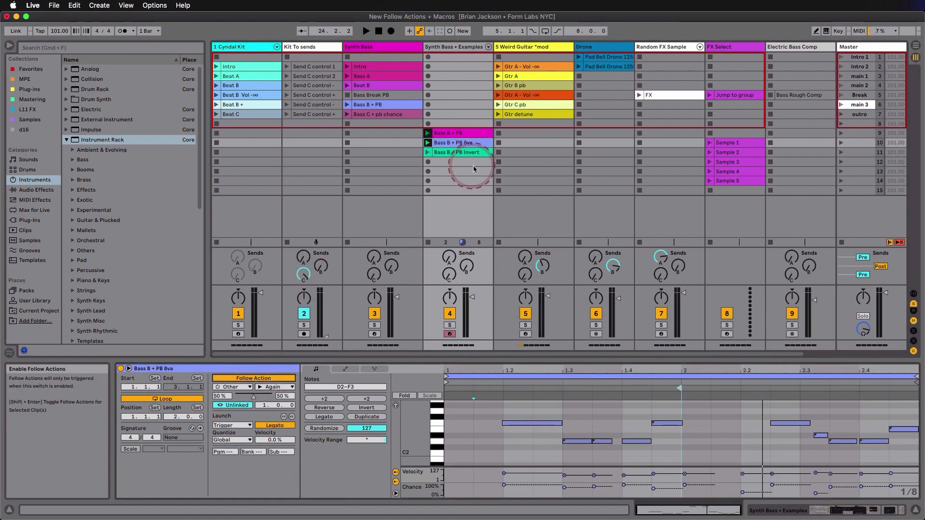
pyautogui.click(458, 124)
pyautogui.keyDown('shift'); pyautogui.click(464, 160); pyautogui.keyUp('shift')
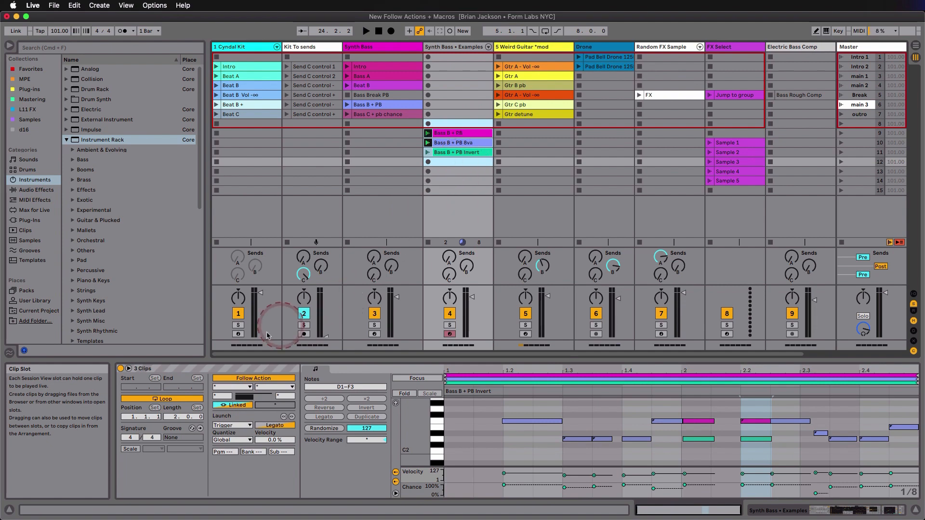
pyautogui.click(252, 379)
pyautogui.click(252, 380)
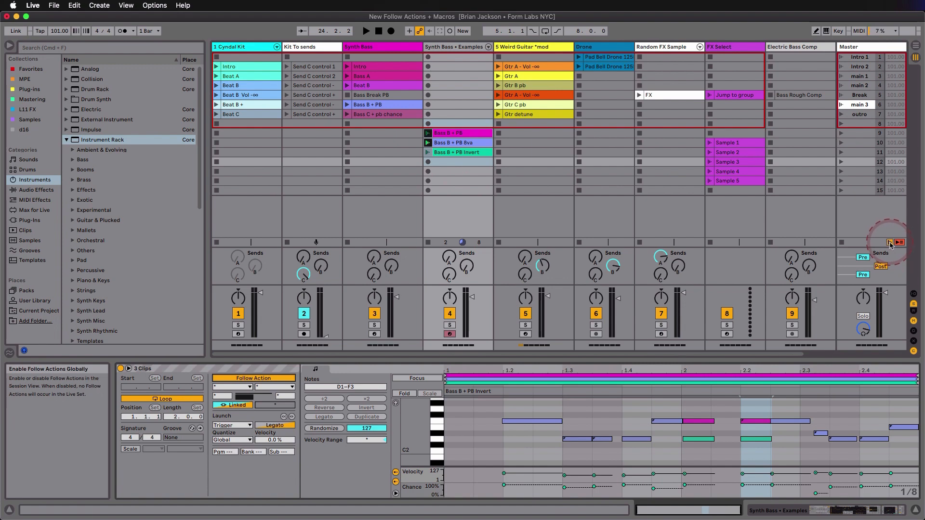
# Disable Follow Actions globally, audition the Bass B + PB clip, and stop it.
pyautogui.click(889, 243)
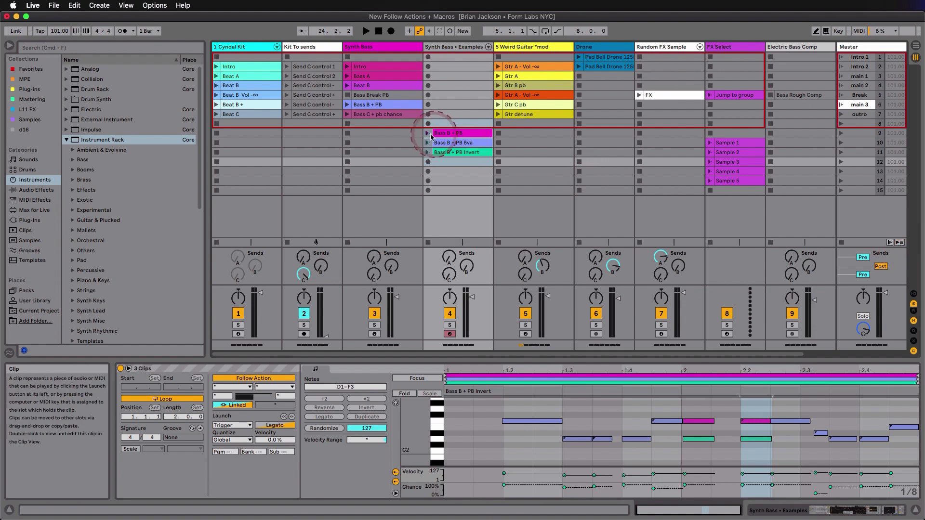
pyautogui.click(428, 134)
pyautogui.click(447, 137)
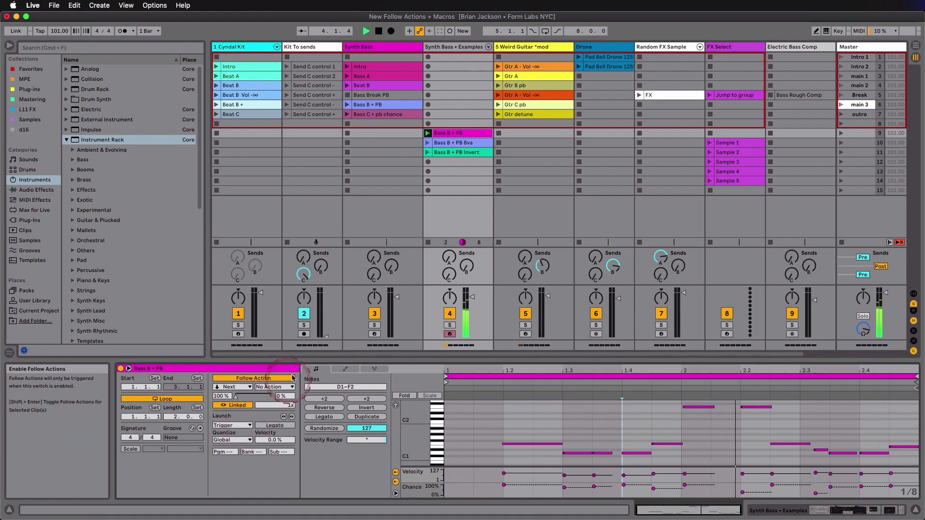
pyautogui.click(428, 243)
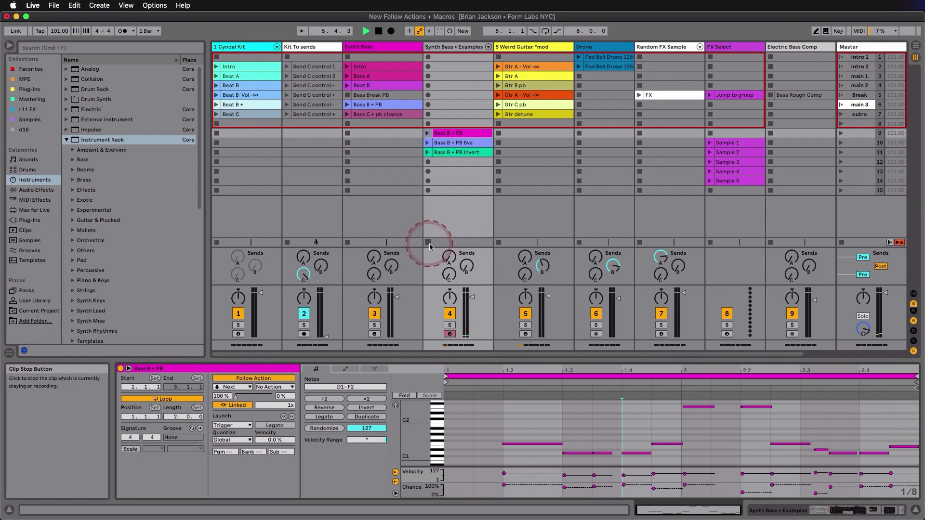
# Show the Intro 1 scene's Follow Action settings and re-enable Follow Actions globally.
pyautogui.click(860, 58)
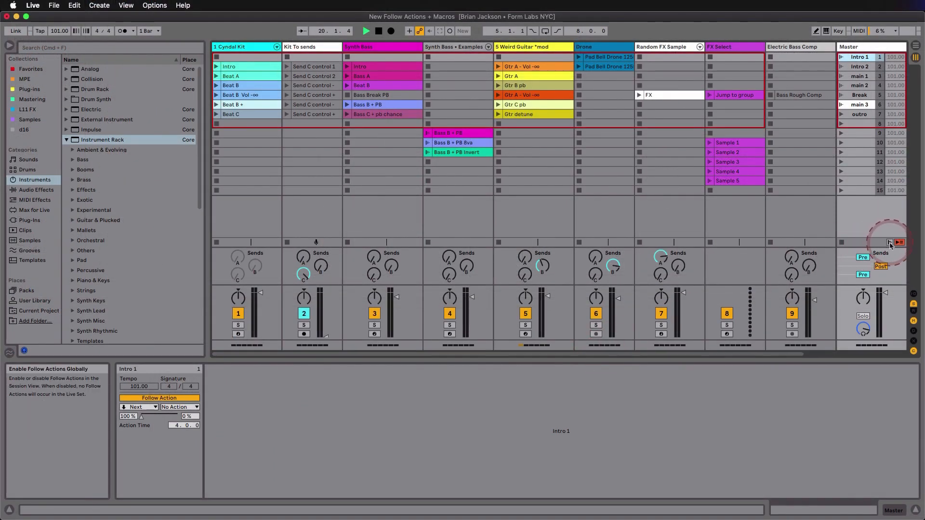
pyautogui.click(889, 244)
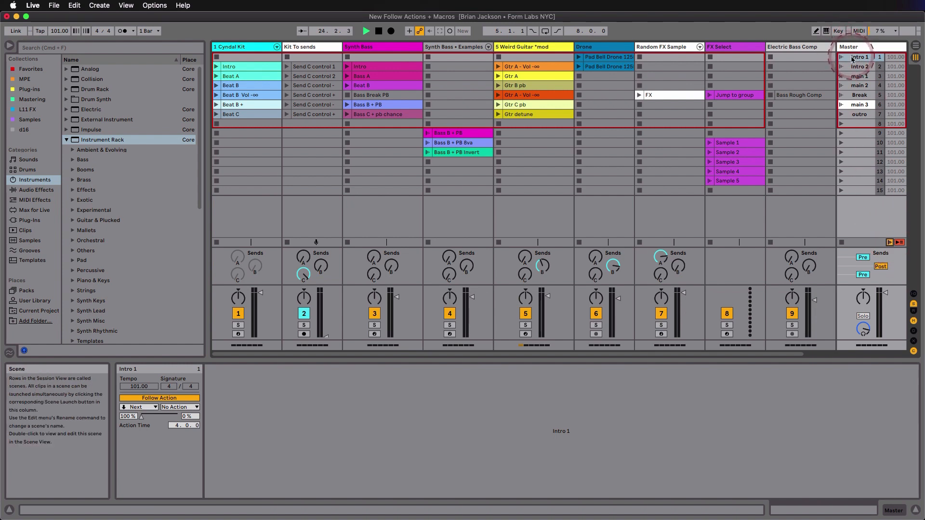
# Return the stopped transport to the song start, and record the scene sequence into the Arrangement beginning with the Intro 1 scene.
pyautogui.click(380, 31)
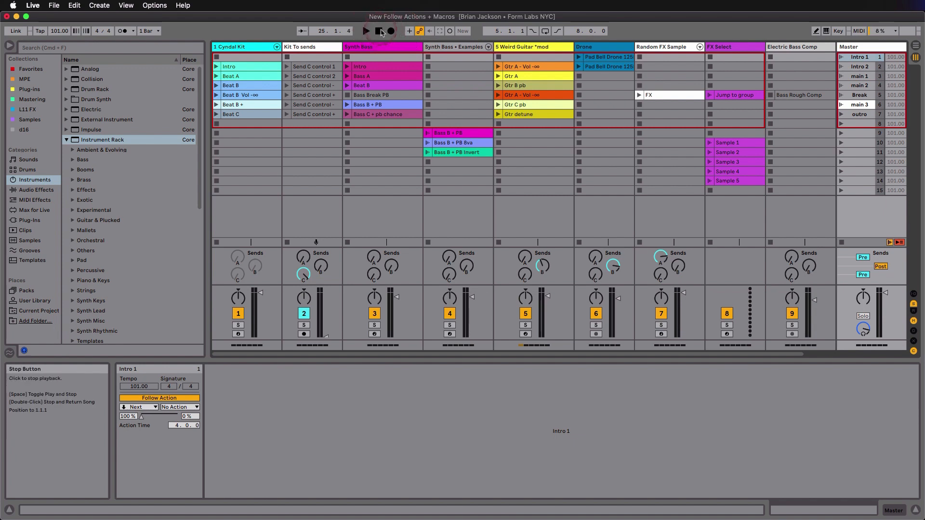
pyautogui.click(380, 31)
pyautogui.click(391, 31)
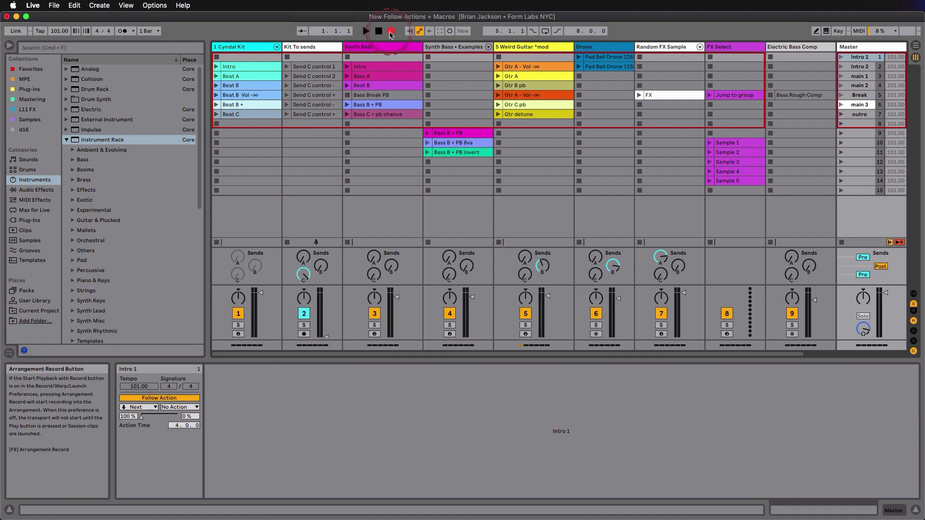
pyautogui.click(841, 58)
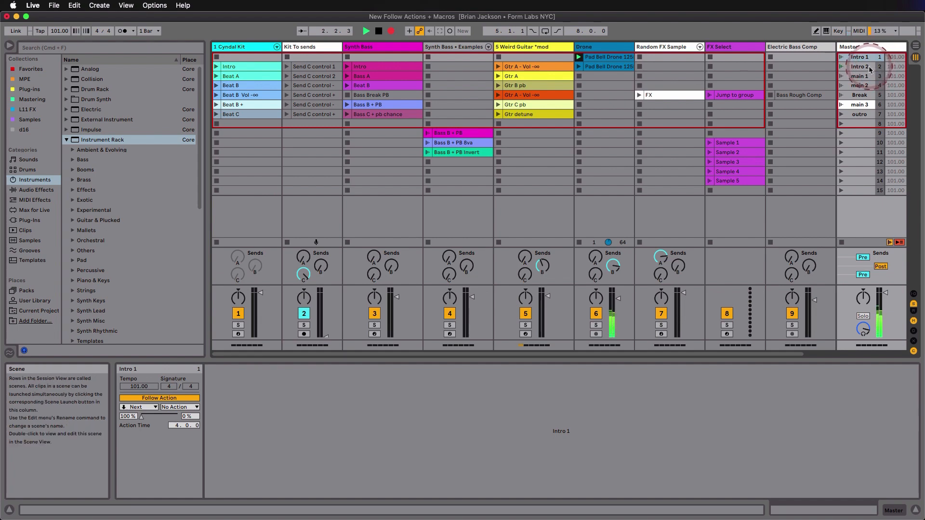
pyautogui.press('Tab')
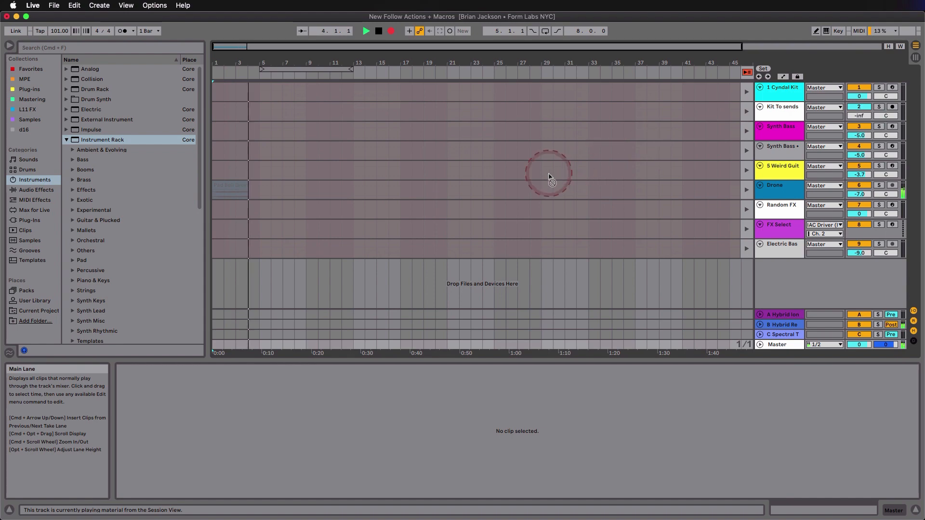
pyautogui.press('Tab')
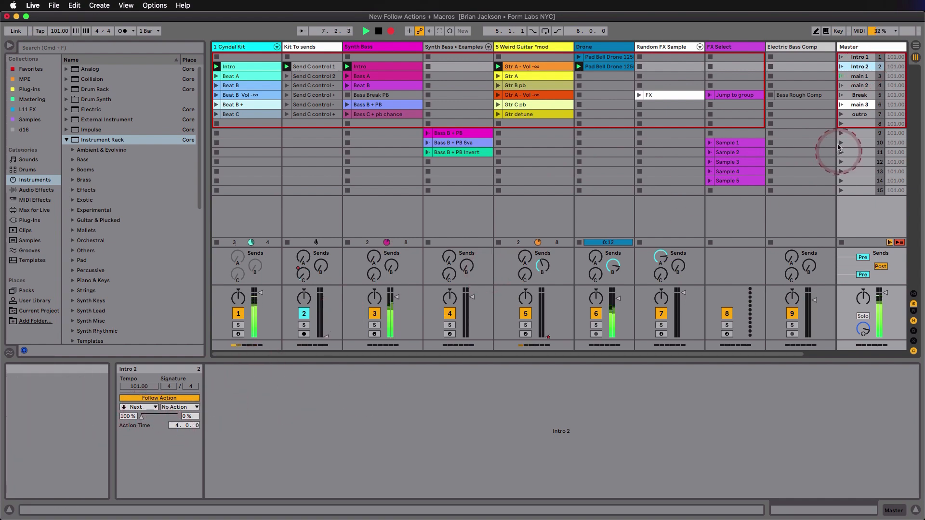
# Examine the Follow Action settings of the main 1, main 2, Break, main 3 and outro scenes while the sequence records.
pyautogui.click(864, 77)
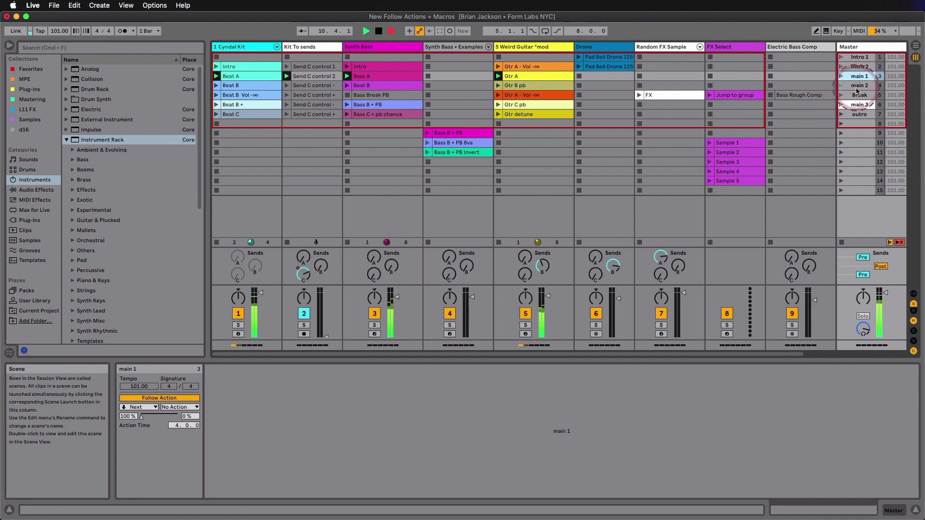
pyautogui.click(857, 88)
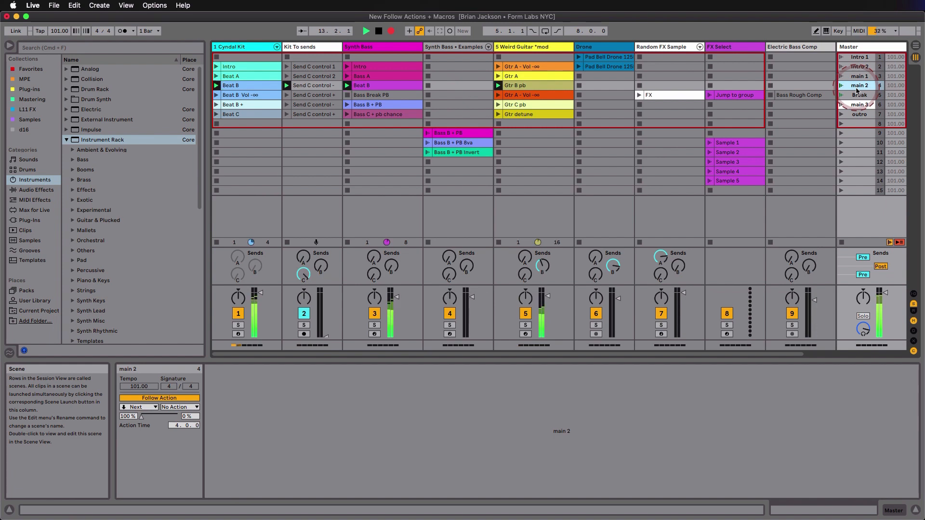
pyautogui.click(861, 96)
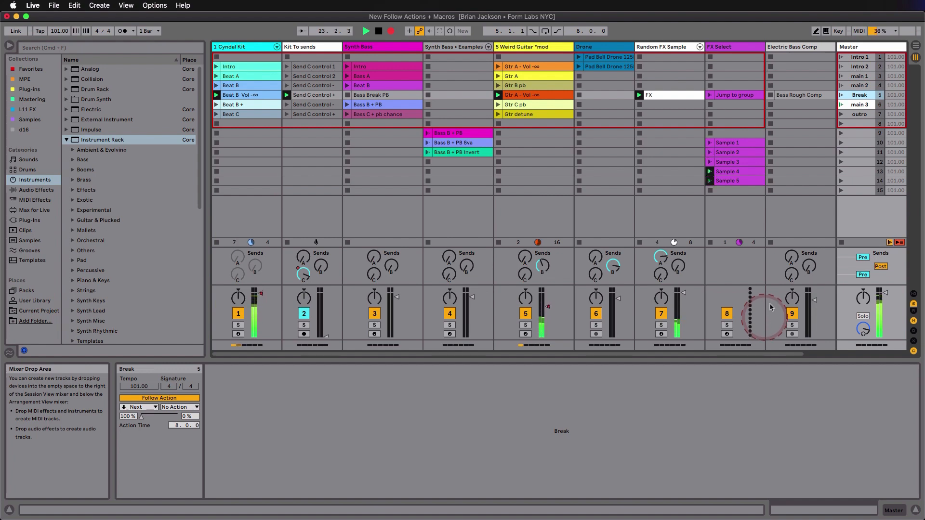
pyautogui.click(856, 105)
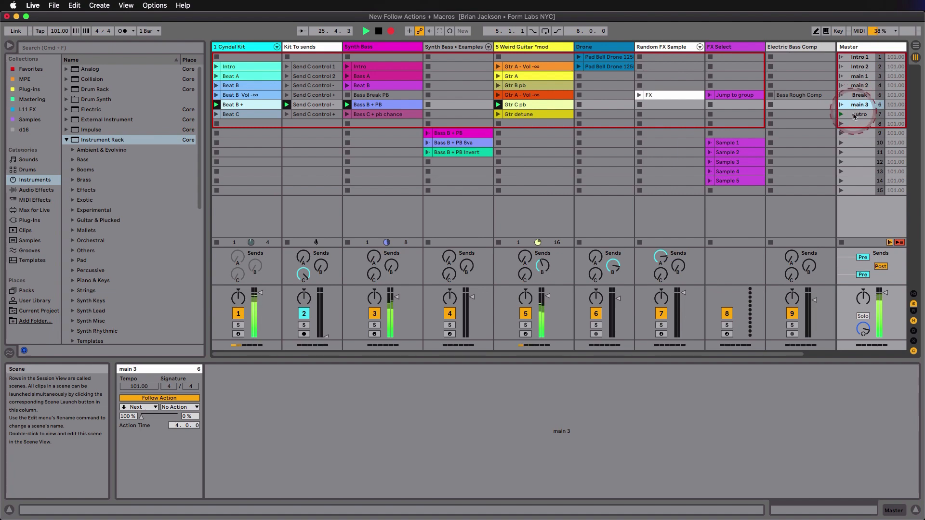
pyautogui.click(858, 116)
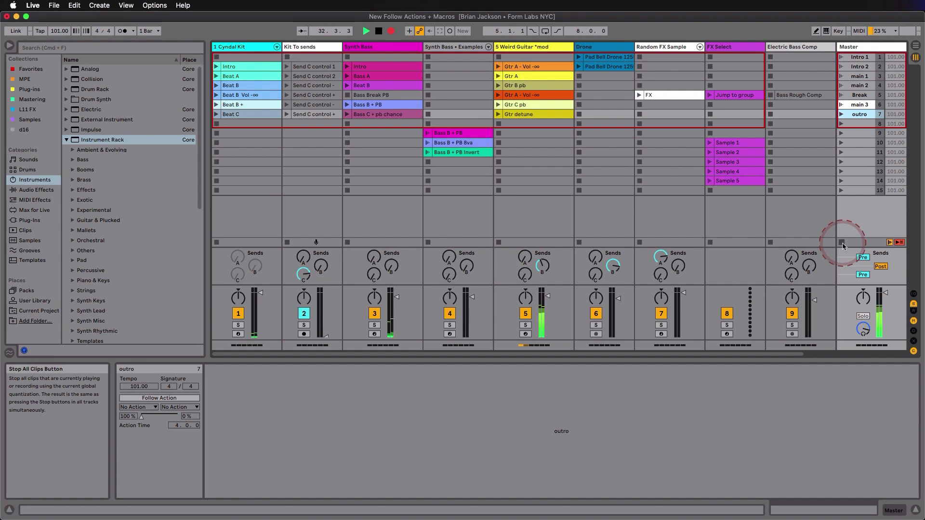
# Return all tracks to the recorded Arrangement and duplicate the time spanned by the closing Beat C clip.
pyautogui.press('Tab')
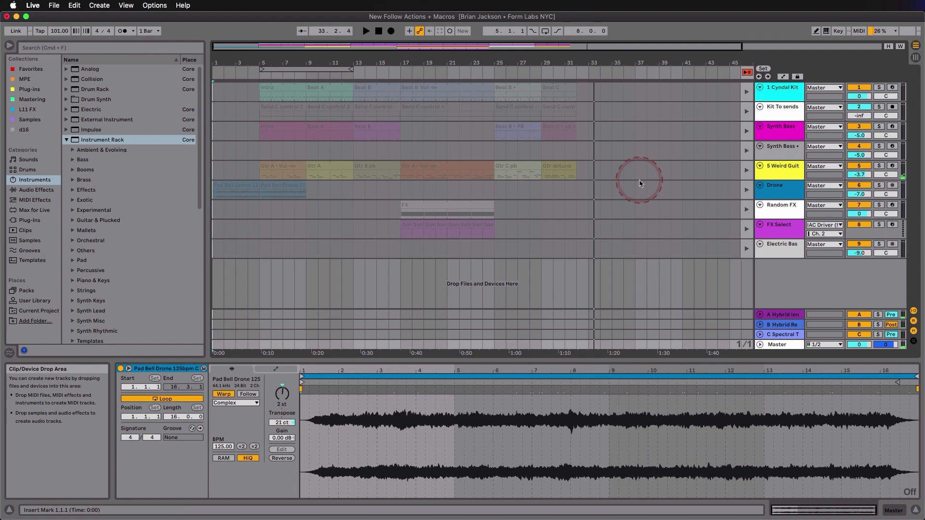
pyautogui.click(747, 72)
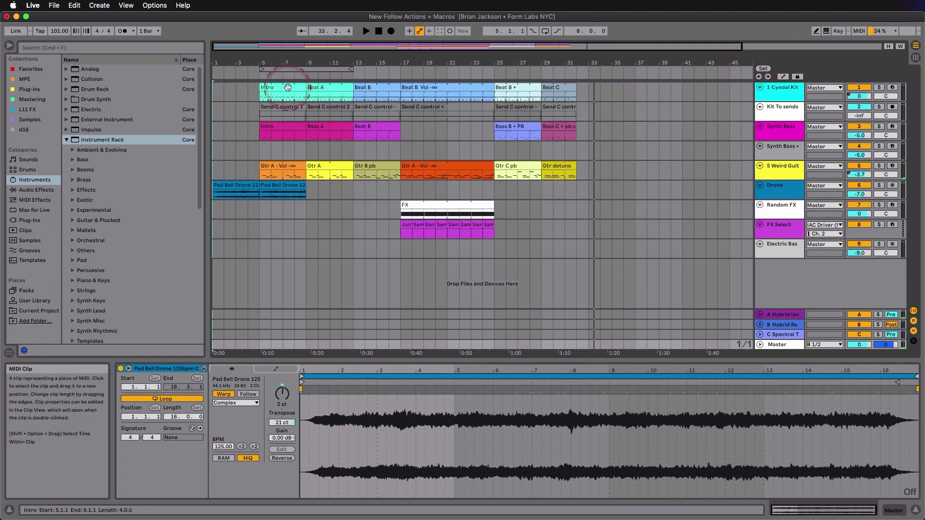
pyautogui.click(556, 88)
pyautogui.click(75, 6)
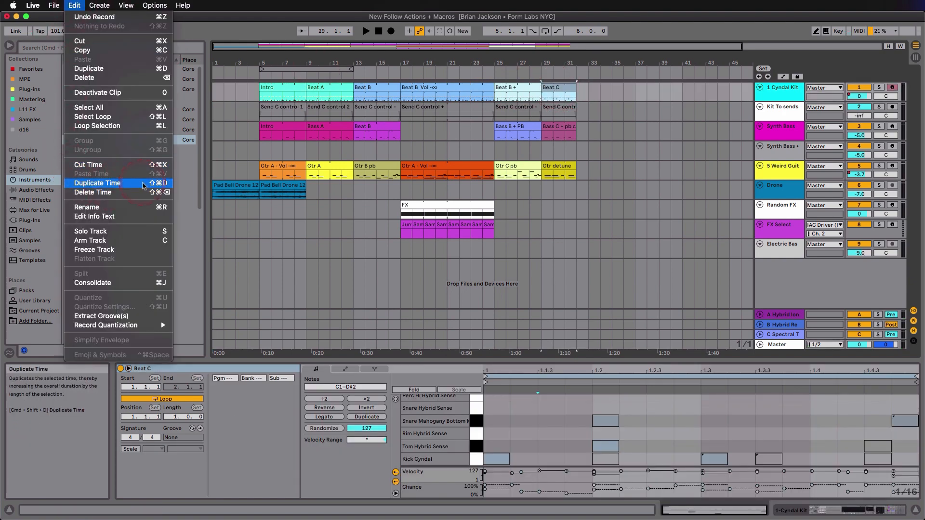
pyautogui.click(142, 185)
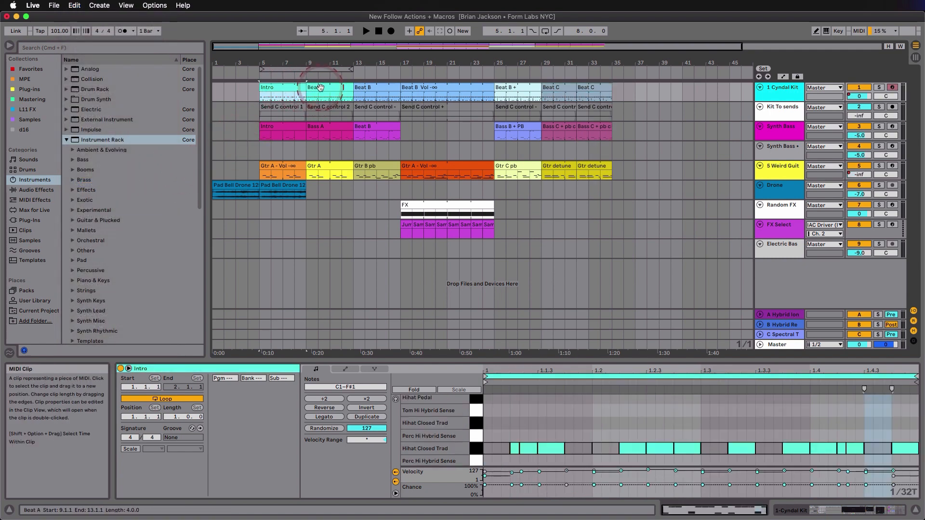
# Duplicate the time spanned by the Intro and Beat A clips, and the time spanned by the Beat B clip.
pyautogui.keyDown('shift'); pyautogui.click(321, 87); pyautogui.keyUp('shift')
pyautogui.press('super+shift+d')
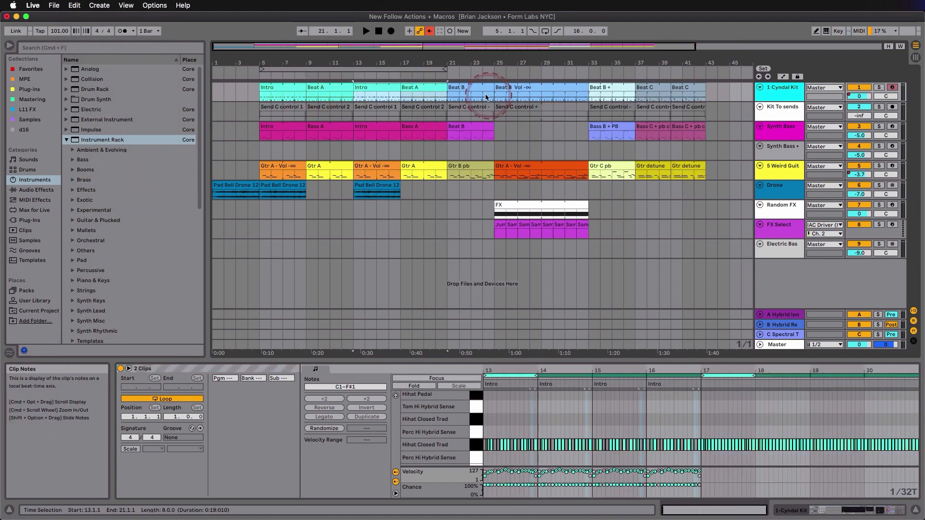
pyautogui.click(469, 88)
pyautogui.press('super+shift+d')
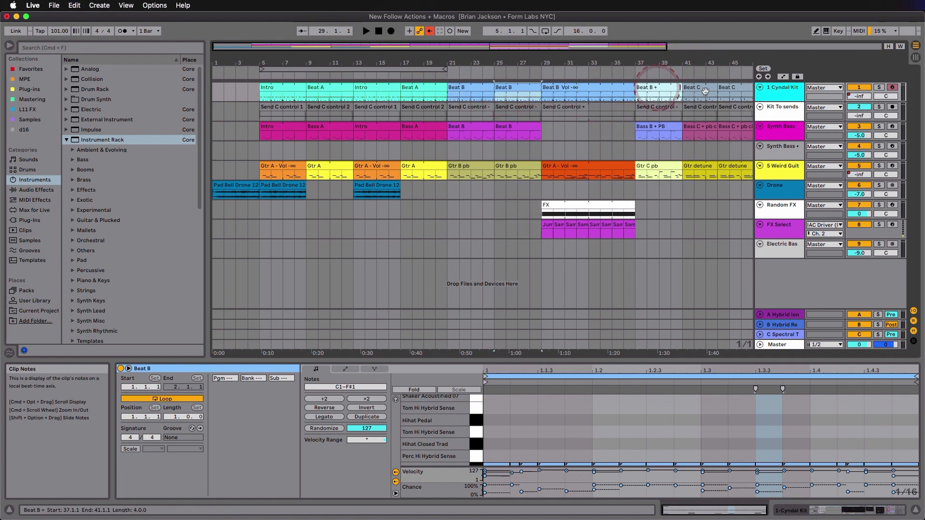
# Duplicate the time spanned by the two closing Beat C clips twice to extend the outro.
pyautogui.hscroll(3, 684, 98)
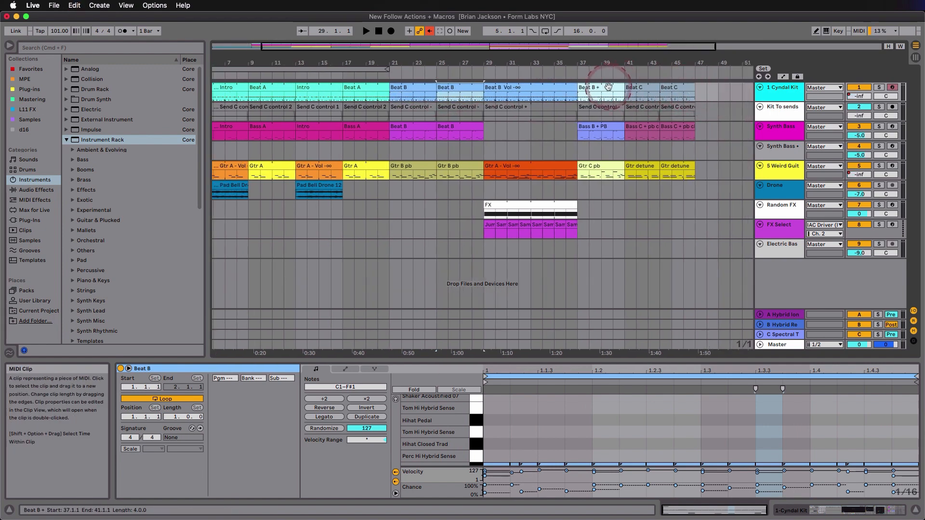
pyautogui.click(669, 87)
pyautogui.keyDown('shift'); pyautogui.click(669, 87); pyautogui.keyUp('shift')
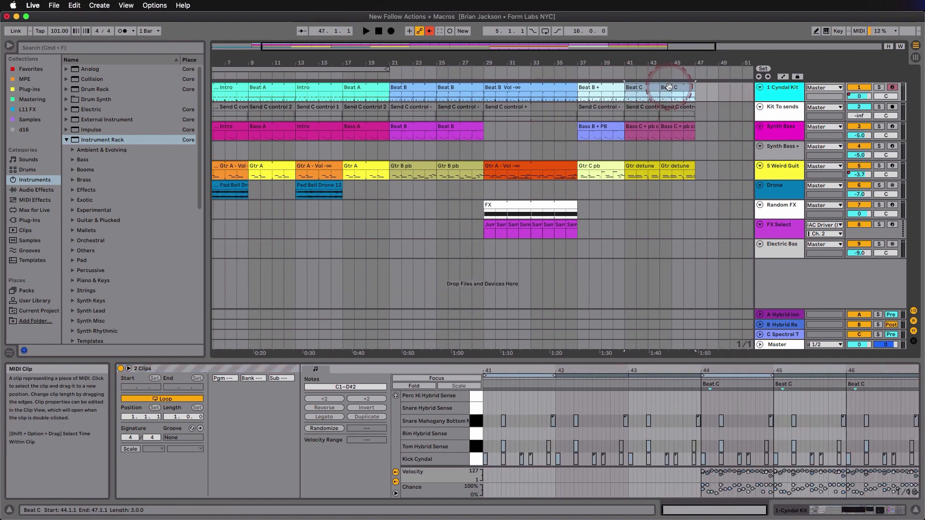
pyautogui.press('super+d')
pyautogui.press('super+d')
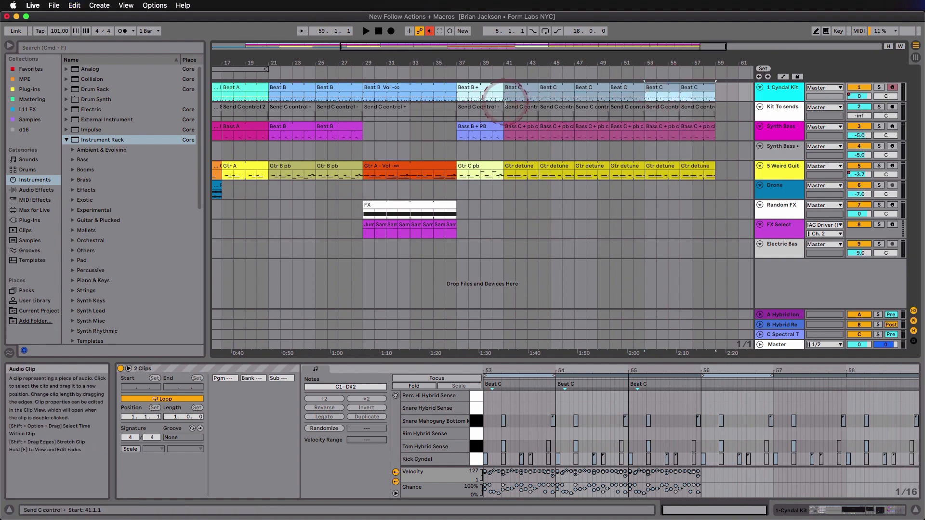
# Duplicate the time spanned by the two closing Beat C clips once more, and the time spanned by the Beat B + clip twice.
pyautogui.press('super+d')
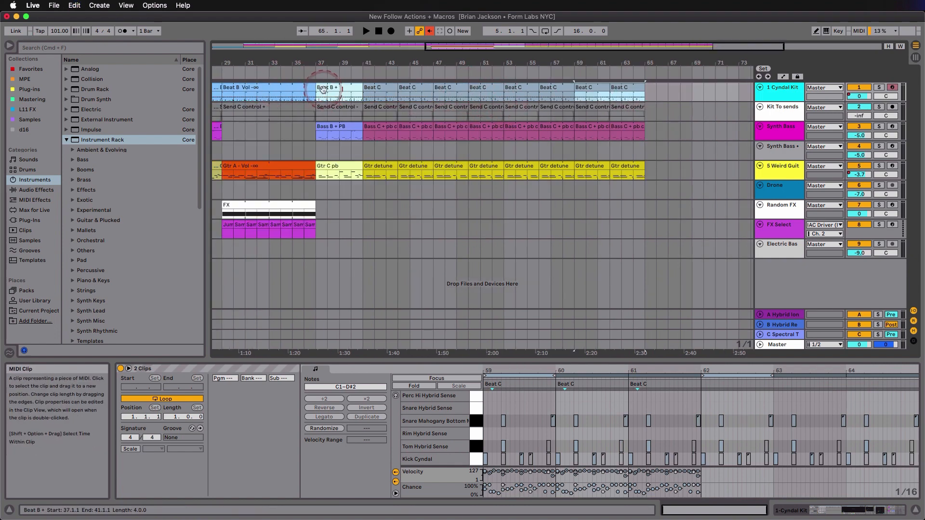
pyautogui.click(322, 88)
pyautogui.press('super+shift+d')
pyautogui.press('super+shift+d')
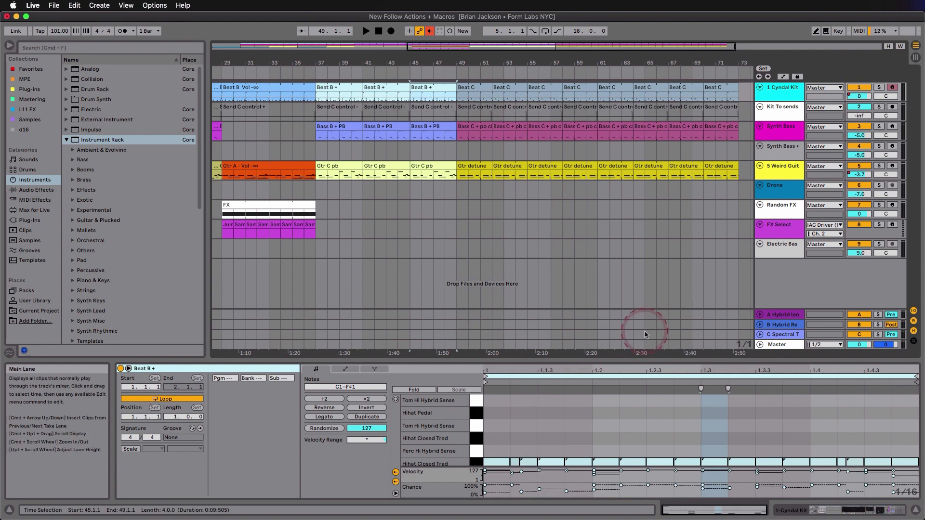
pyautogui.hscroll(-10, 660, 330)
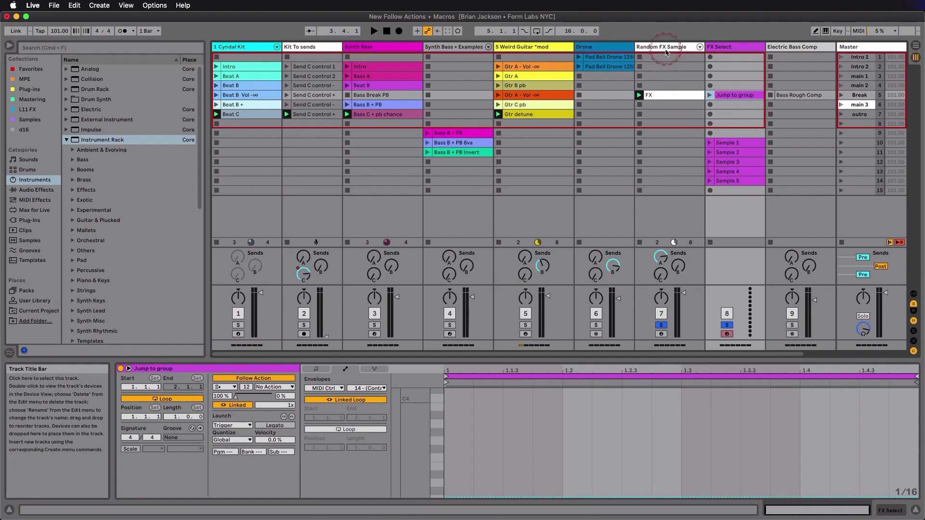
# Show the Random FX Sample track's sampler and audition the Riser Ambient SP Monotonal and Riser Ghost zones with Sample Selector values 00 to 02.
pyautogui.click(663, 47)
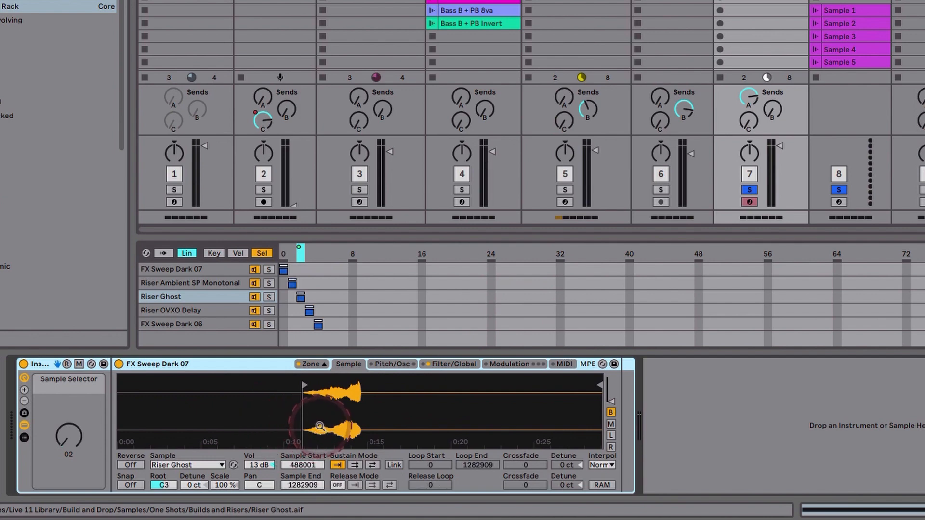
pyautogui.moveTo(68, 435); pyautogui.dragTo(67, 443)
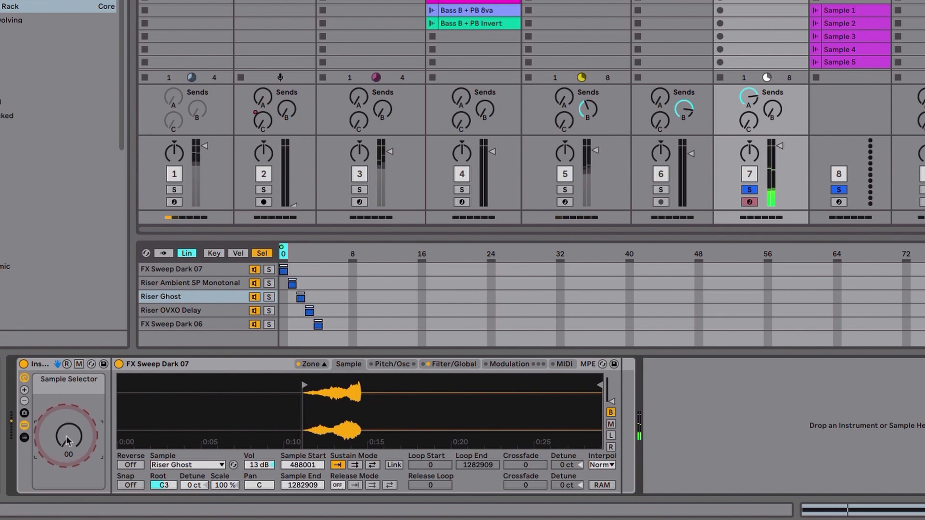
pyautogui.moveTo(66, 438); pyautogui.dragTo(66, 436)
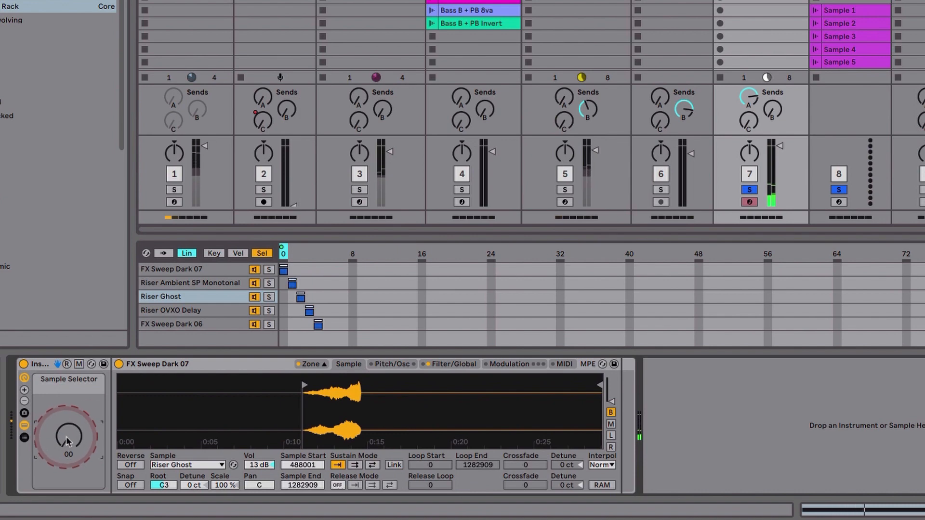
pyautogui.click(201, 284)
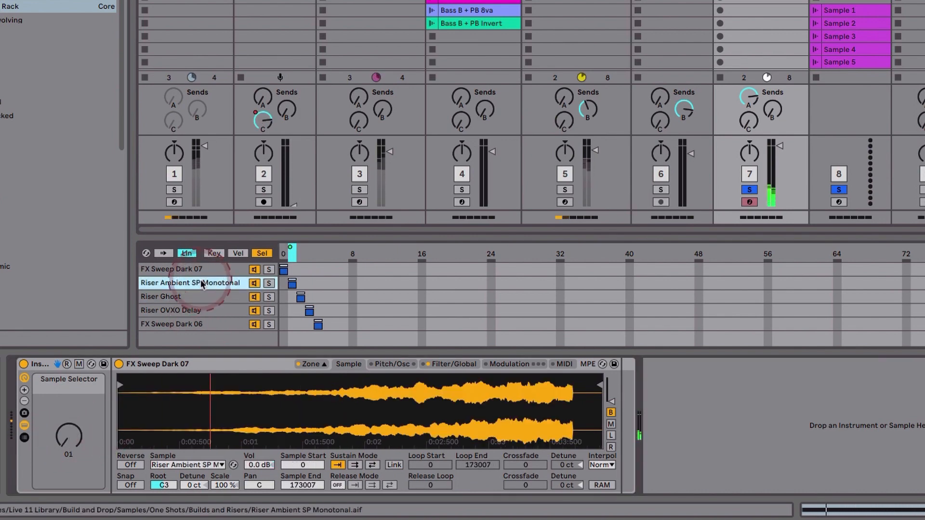
pyautogui.click(187, 297)
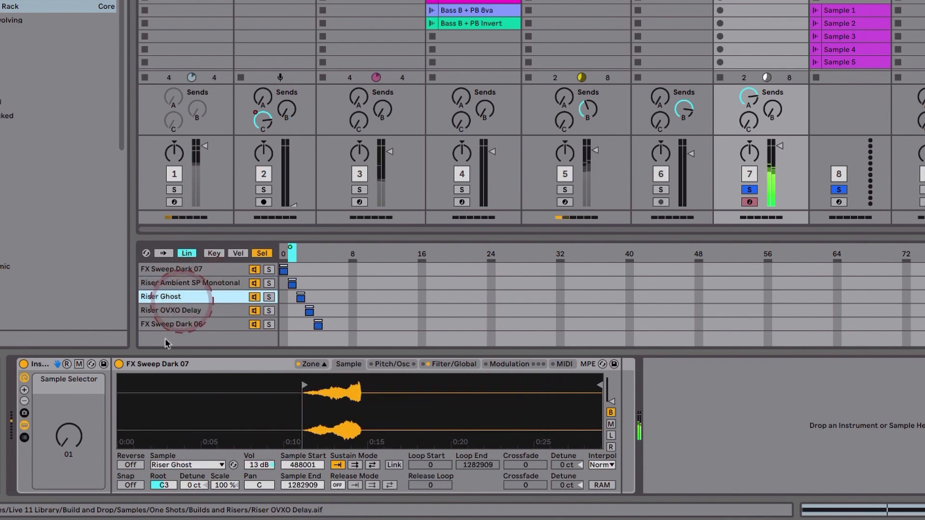
pyautogui.click(73, 441)
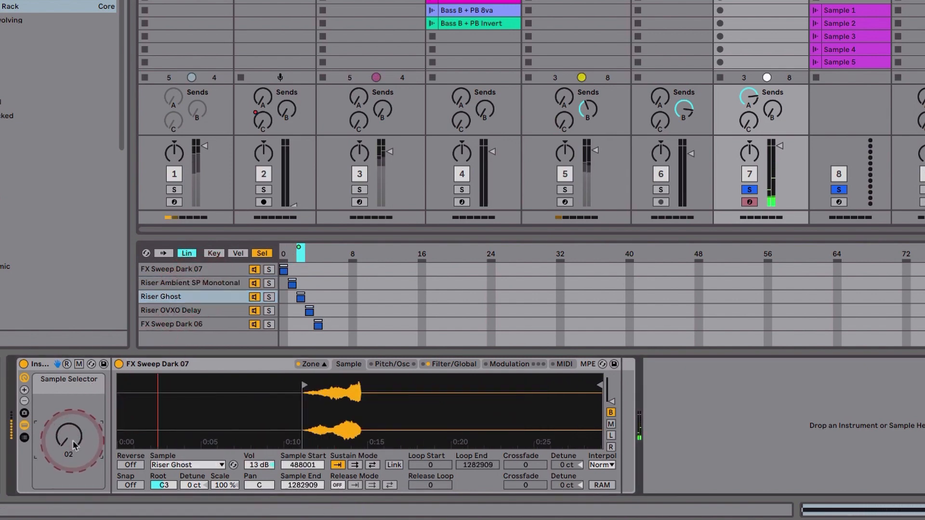
# Audition the Riser OVXO Delay and FX Sweep Dark 06 zones by raising the Sample Selector to 04, and reset it to 00.
pyautogui.click(224, 325)
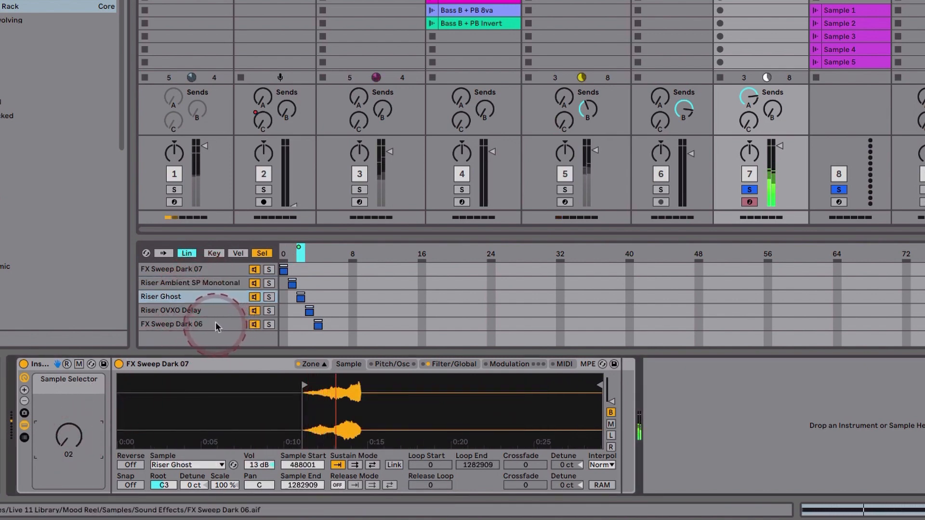
pyautogui.click(216, 312)
pyautogui.click(77, 441)
pyautogui.moveTo(77, 441); pyautogui.dragTo(69, 436)
pyautogui.click(194, 325)
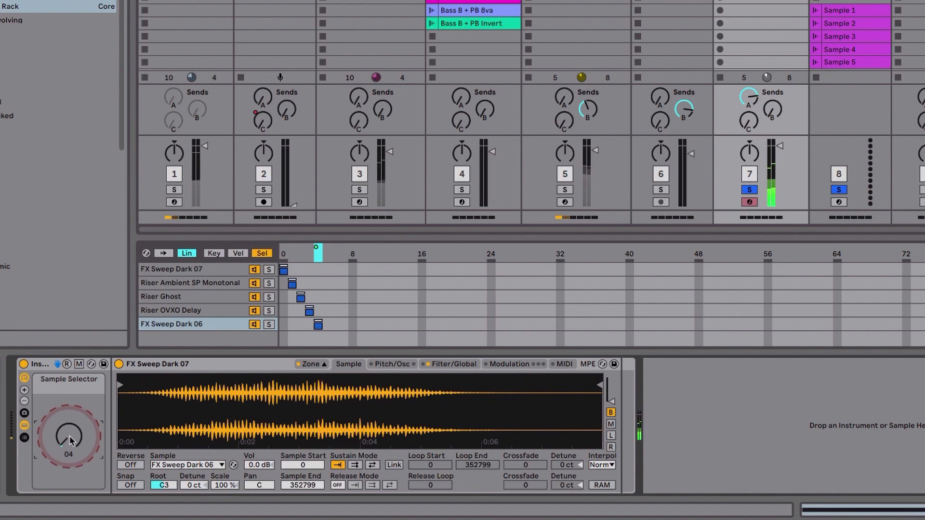
pyautogui.doubleClick(69, 436)
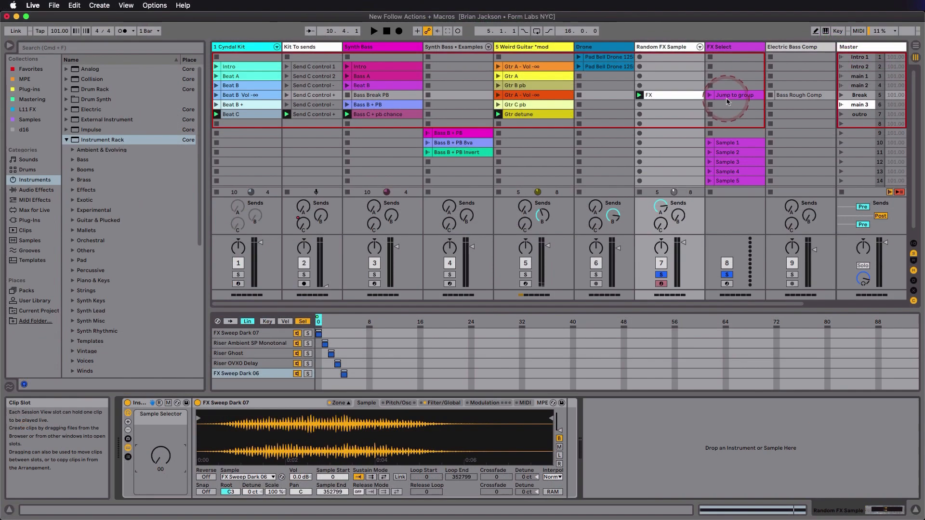
# Choose Jump as the first Follow Action of the Jump to group clip in the FX Select track.
pyautogui.click(729, 96)
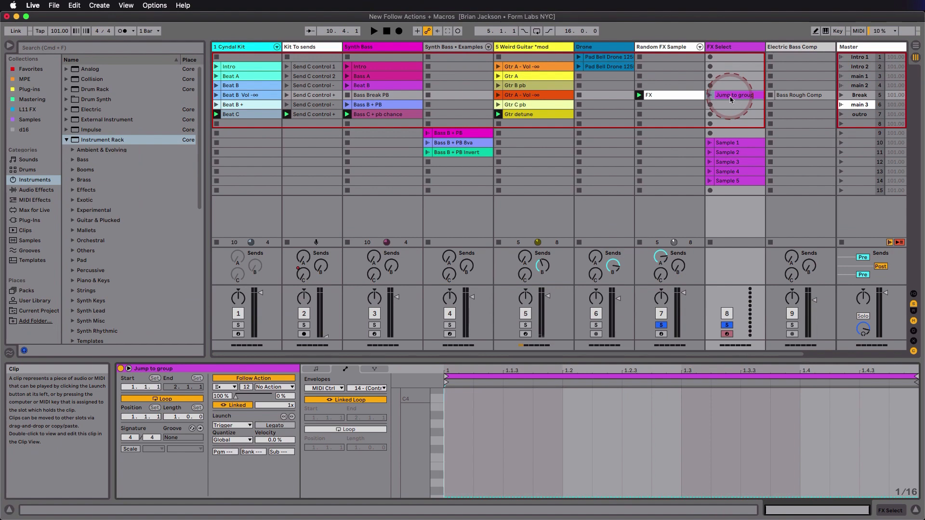
pyautogui.click(233, 387)
pyautogui.click(226, 467)
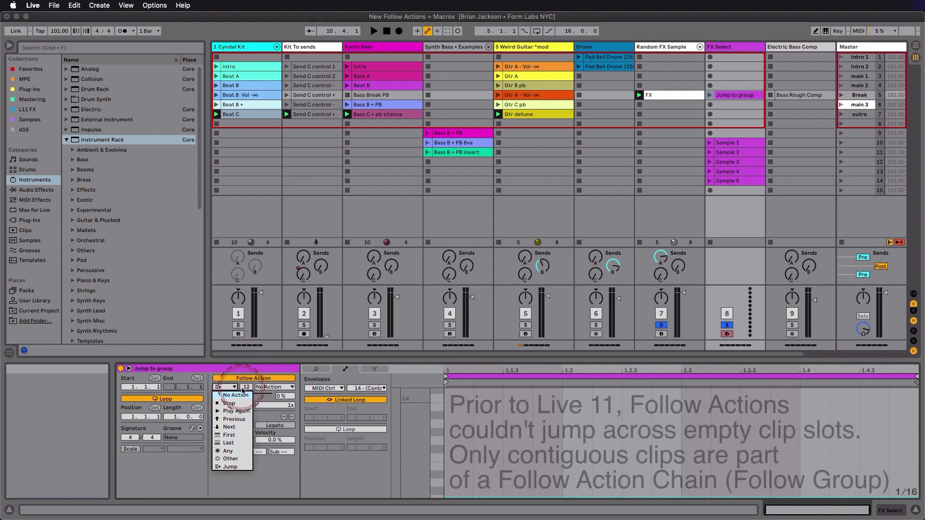
# Launch the Sample 3 clip and examine the Follow Action chances and timing of the Sample clips in the FX Select track.
pyautogui.click(730, 165)
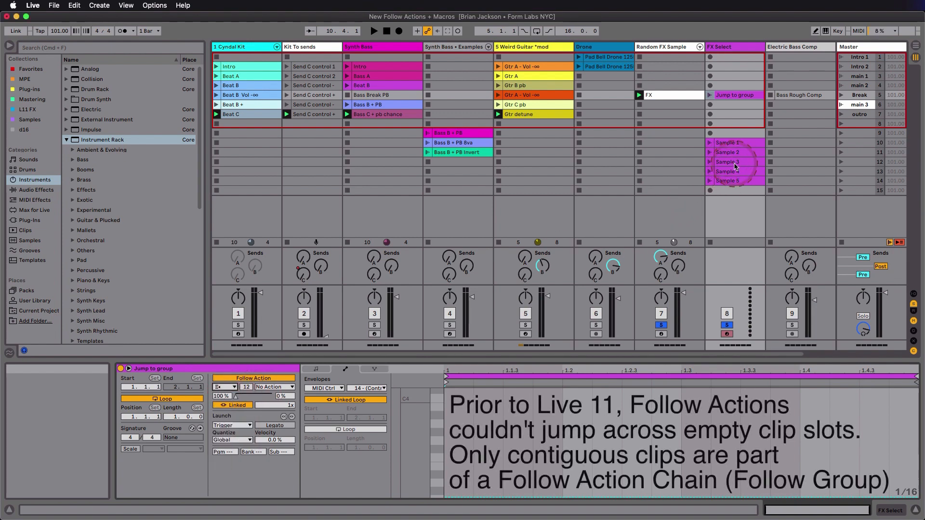
pyautogui.click(709, 162)
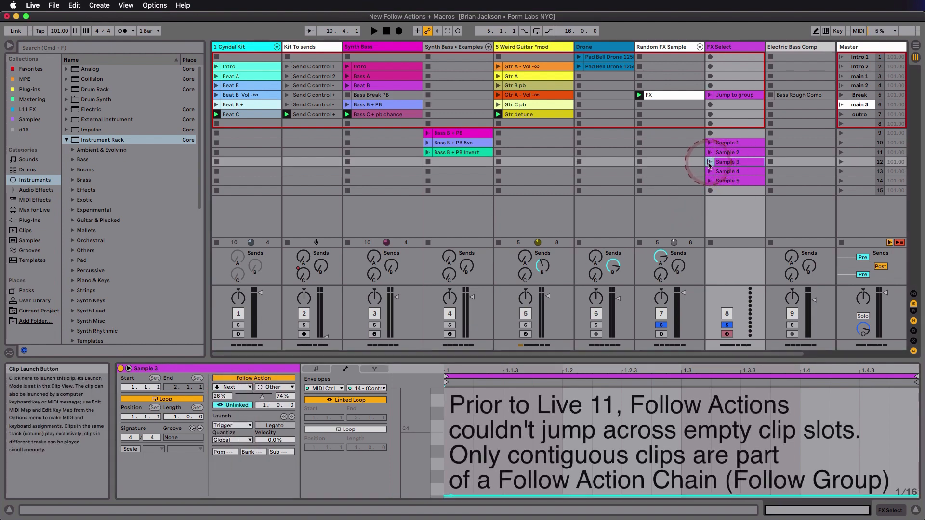
pyautogui.click(737, 162)
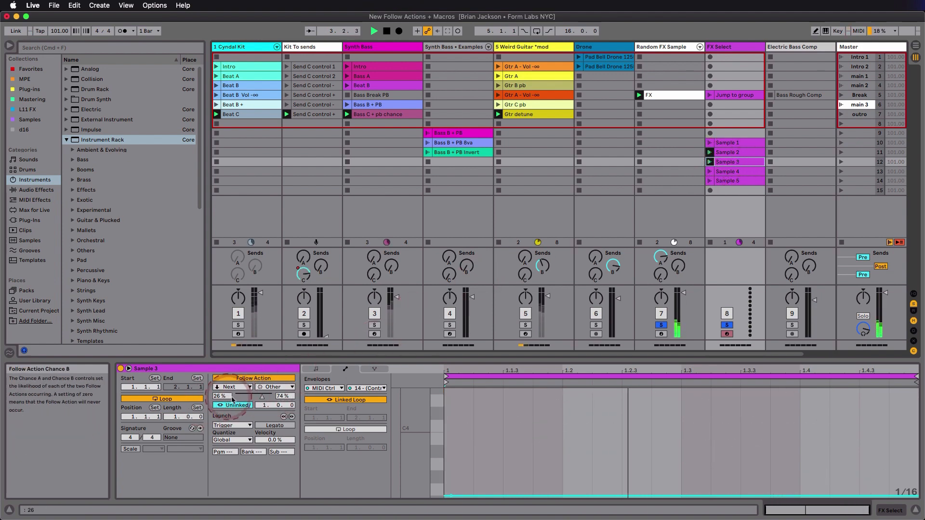
pyautogui.click(731, 181)
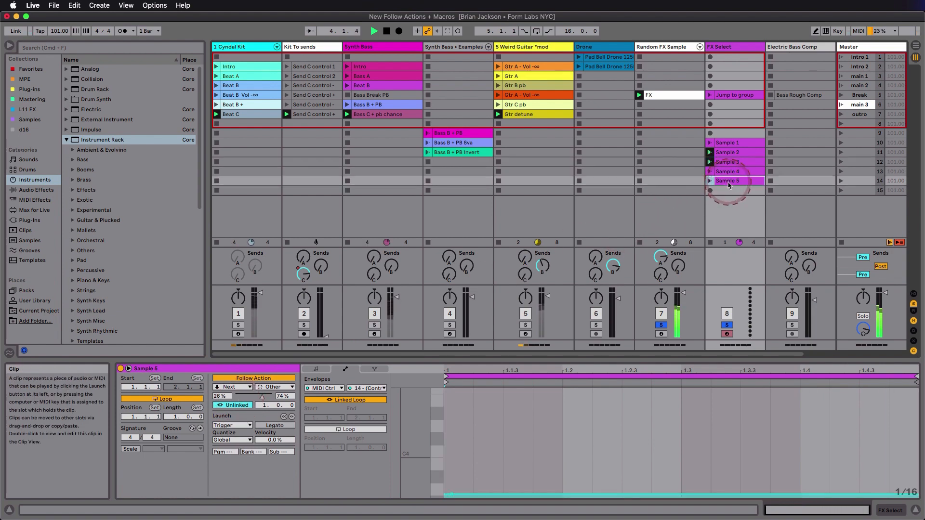
pyautogui.click(734, 143)
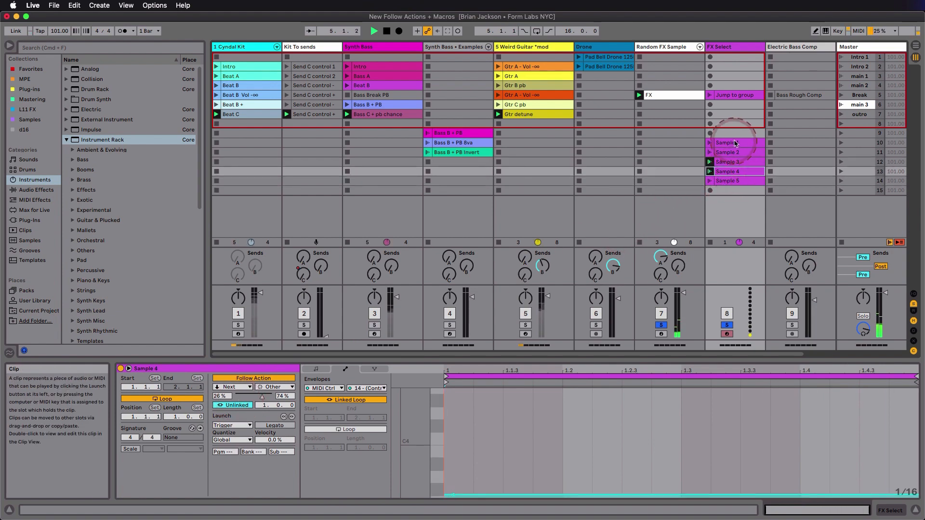
pyautogui.click(728, 152)
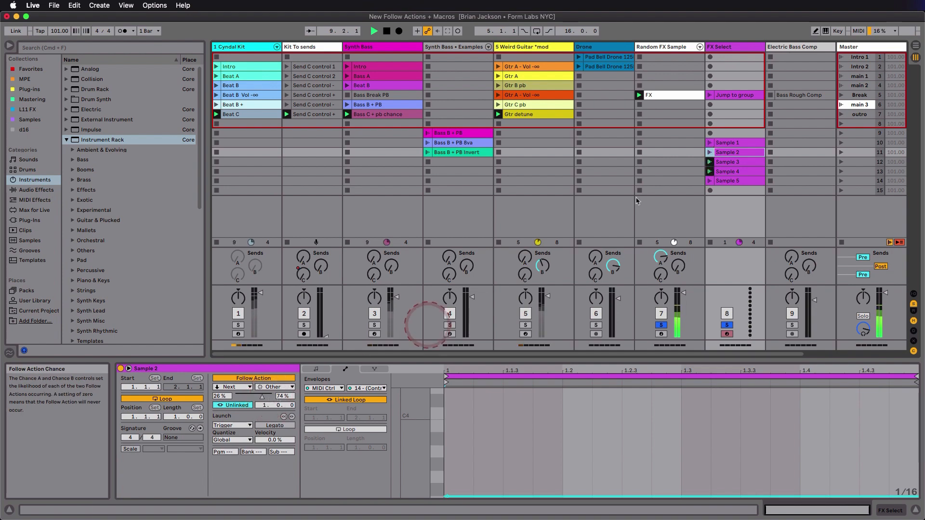
# Watch the Random FX Sample track's Sample Selector during playback, and show the mixer's In/Out section for the FX Select track's MIDI output routing.
pyautogui.click(663, 48)
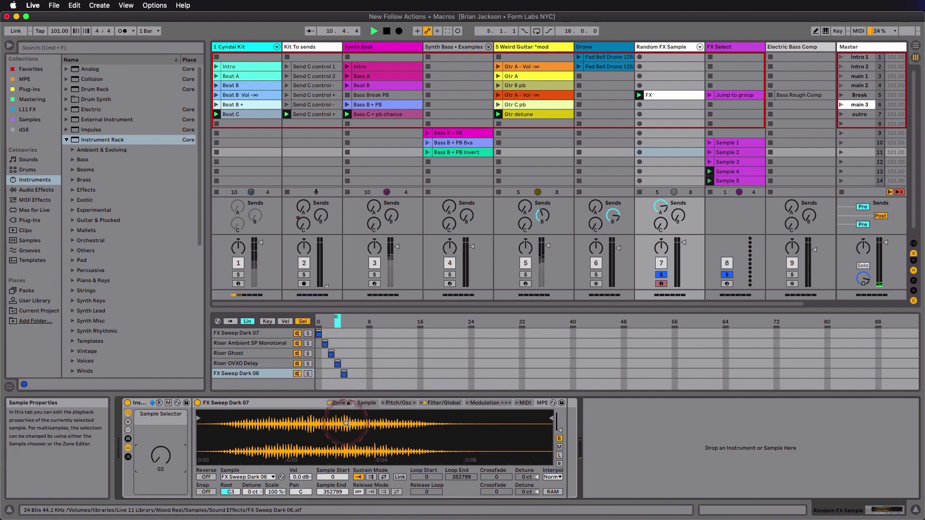
pyautogui.click(740, 57)
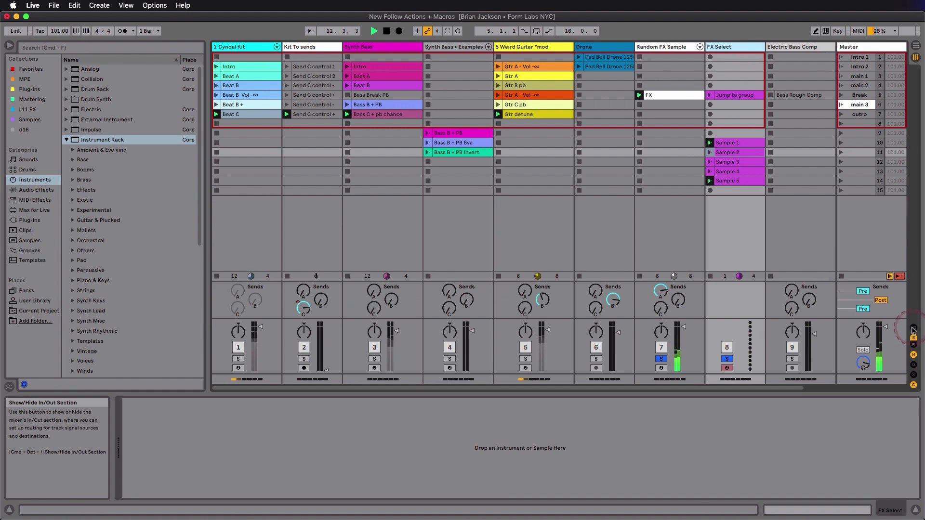
pyautogui.click(913, 329)
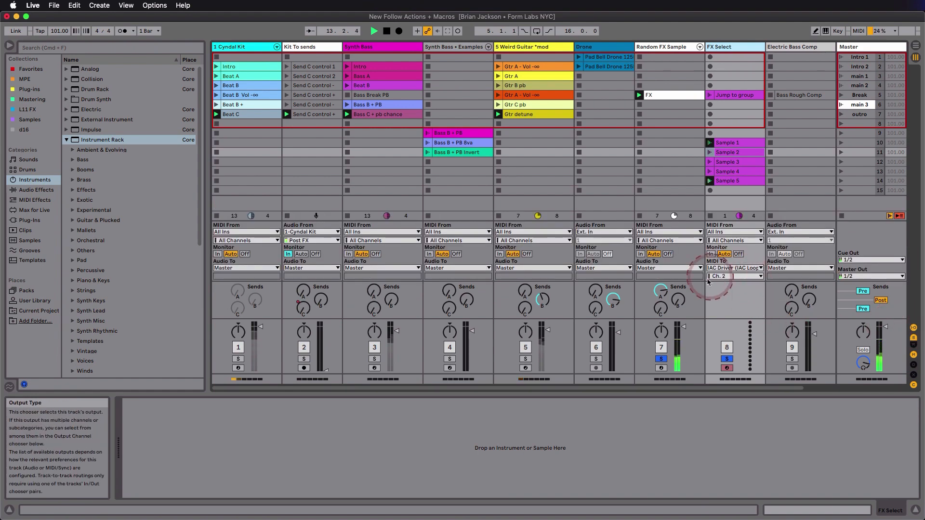